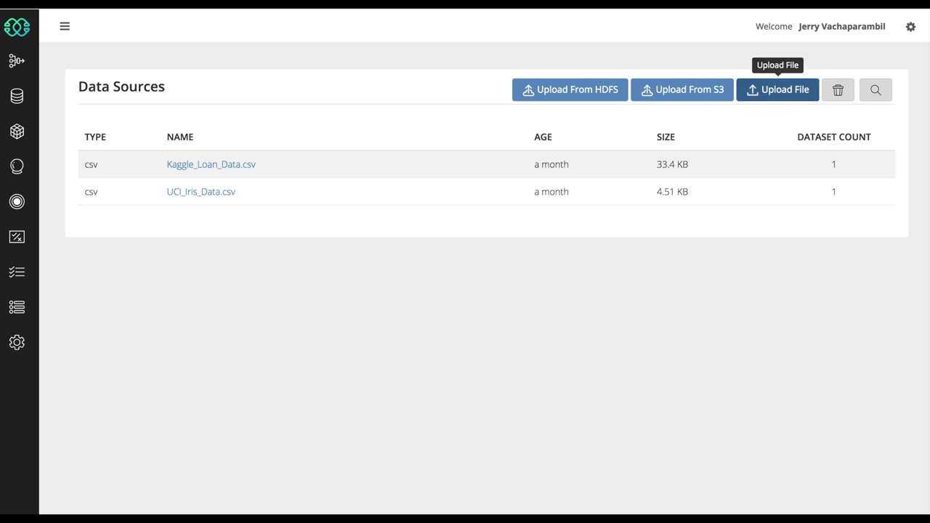
Upload the Personal_Loan_Applications CSV file from the Dropbox folder as a new data source.
click(777, 90)
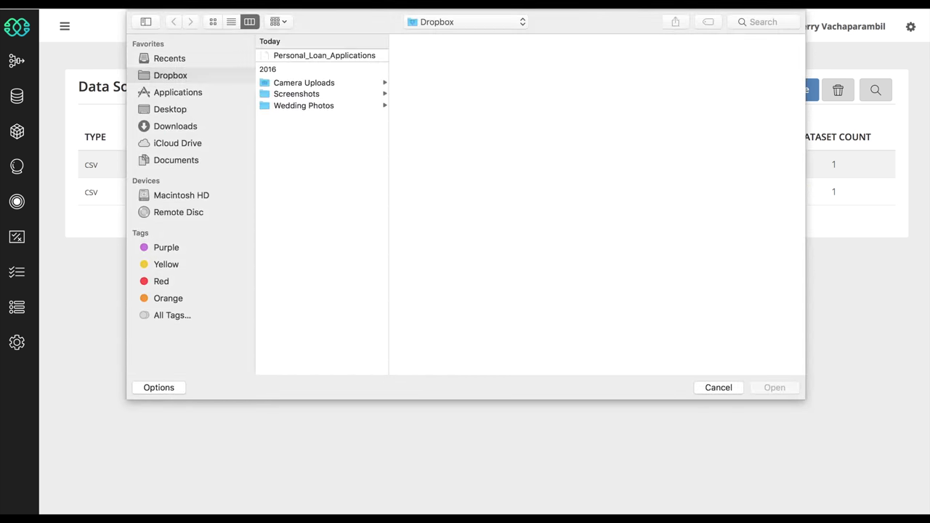
click(324, 55)
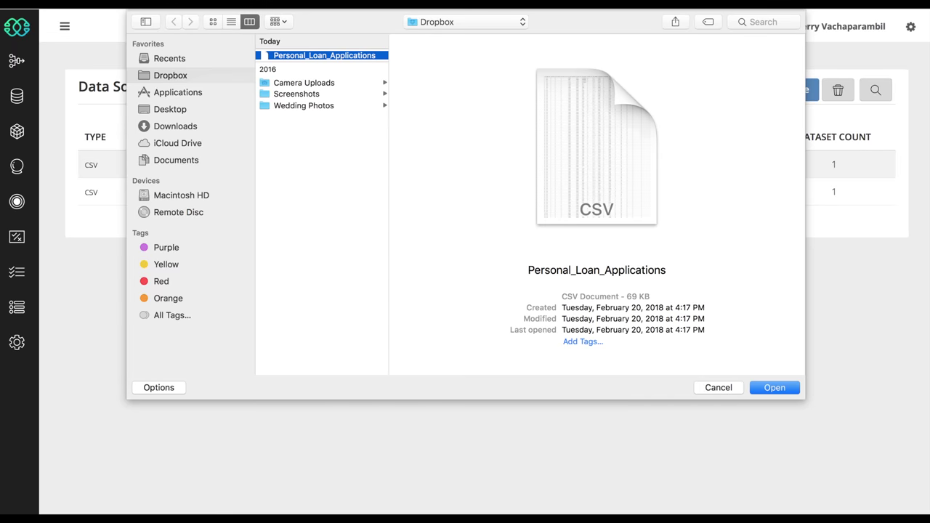
key(Return)
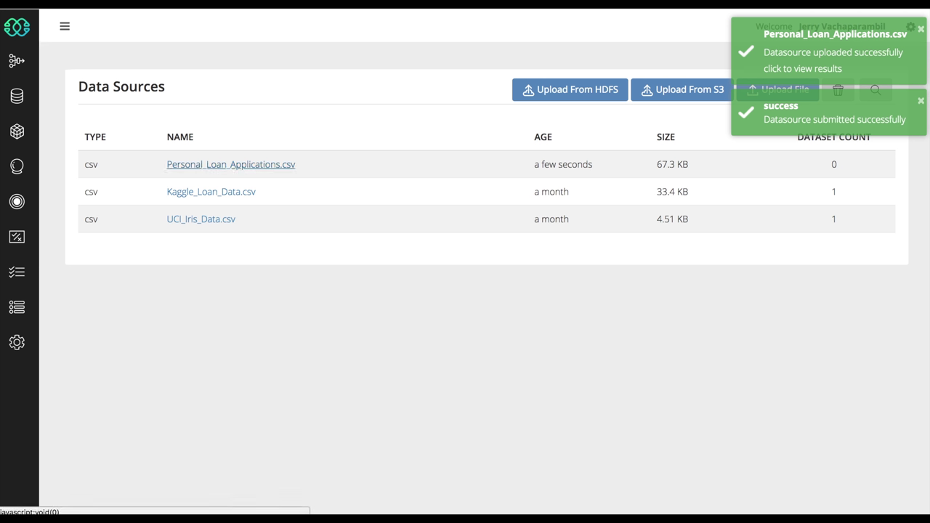
Open the Personal_Loan_Applications.csv data source and examine its fields and sample rows, including no_of_wifi_points and inbox_spam_msg.
click(231, 164)
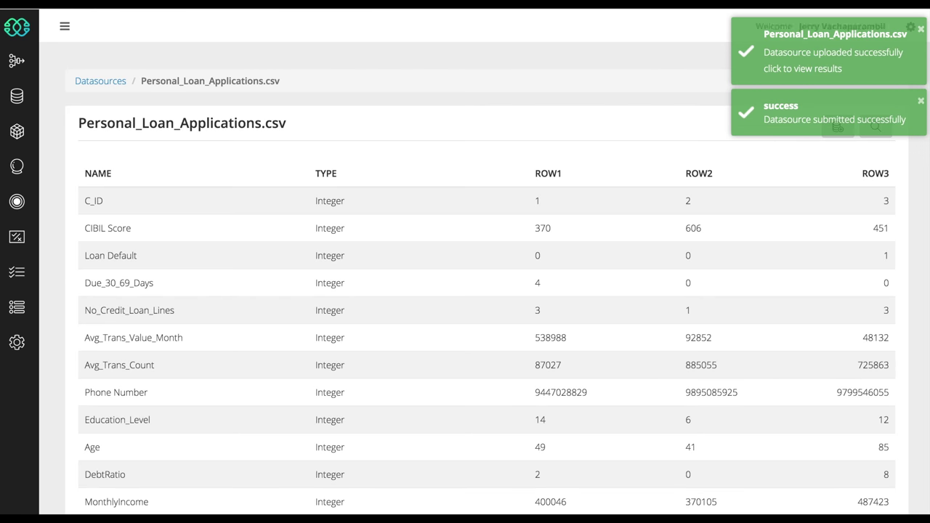
scroll(484, 265, down, 4)
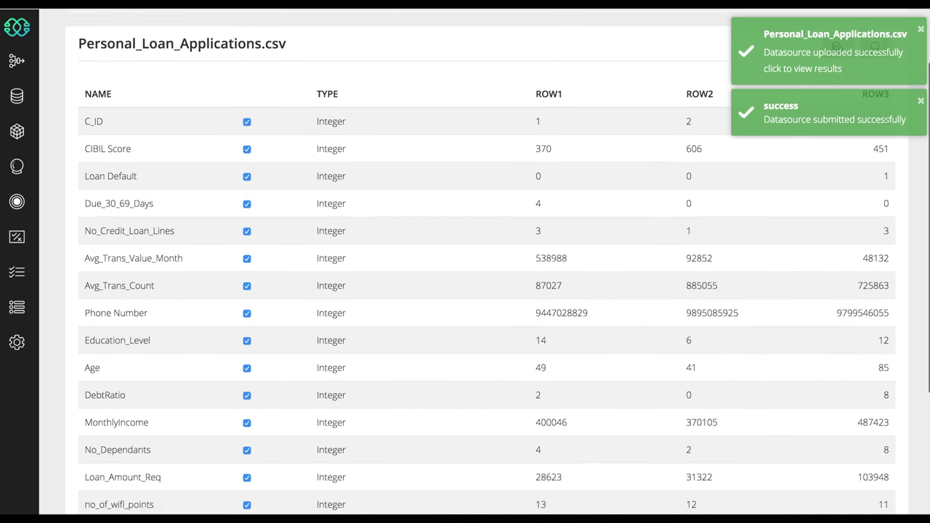
scroll(485, 265, down, 4)
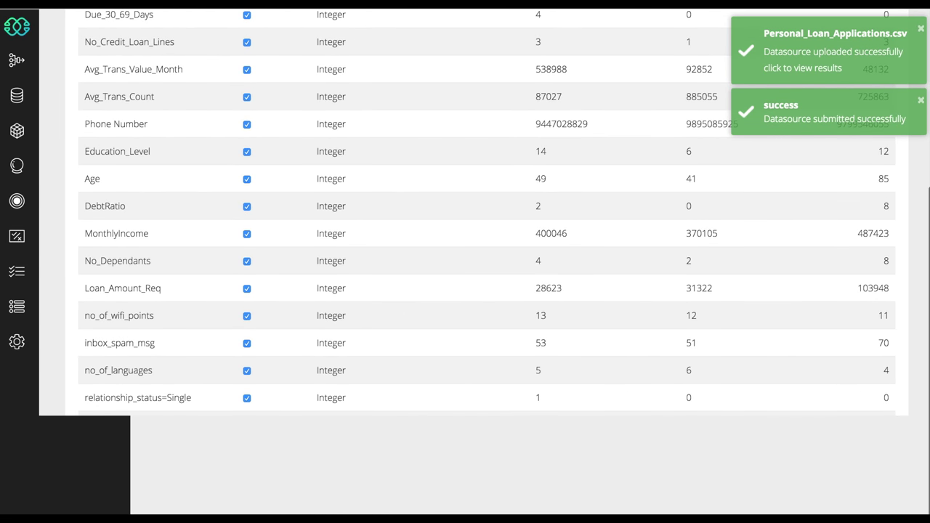
scroll(485, 265, up, 8)
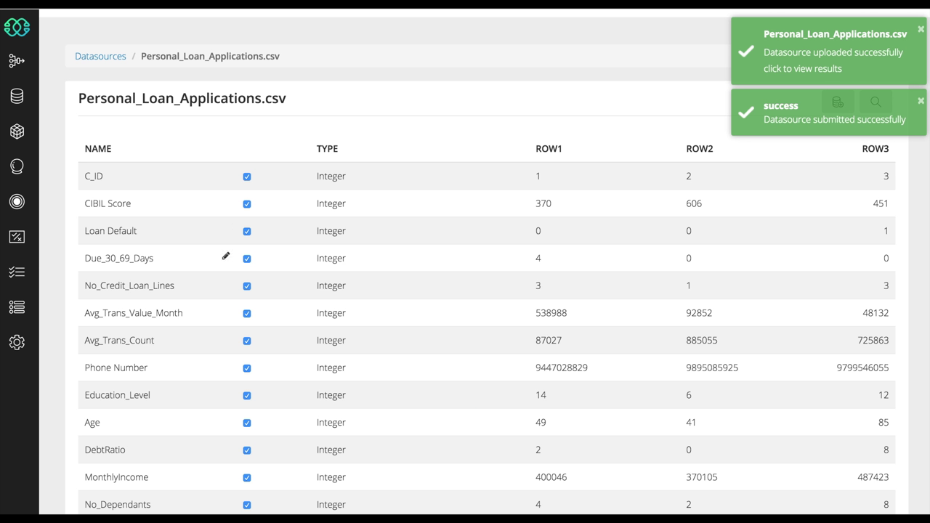
scroll(226, 258, down, 5)
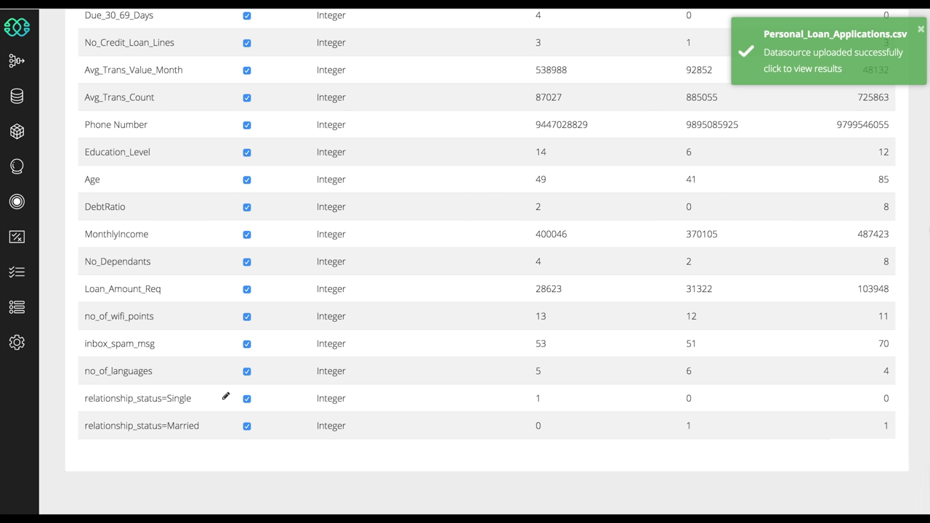
scroll(465, 261, up, 3)
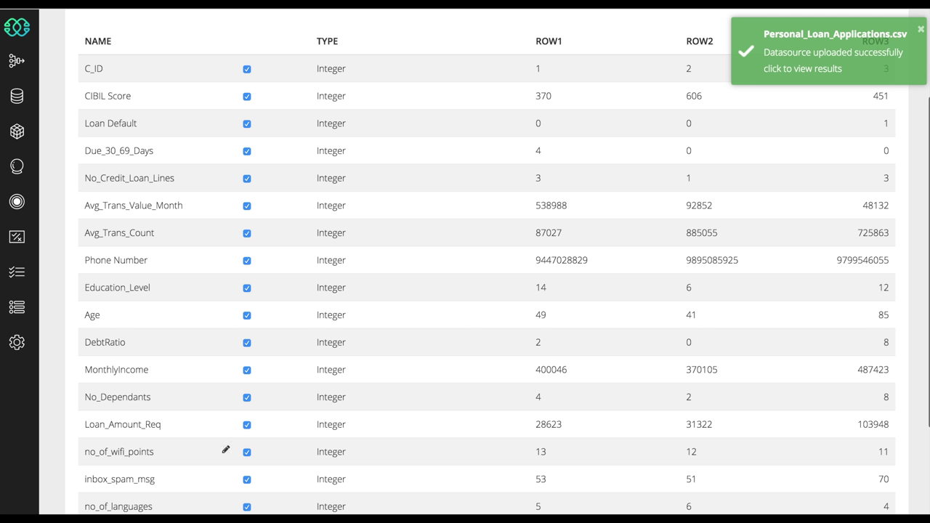
double_click(119, 451)
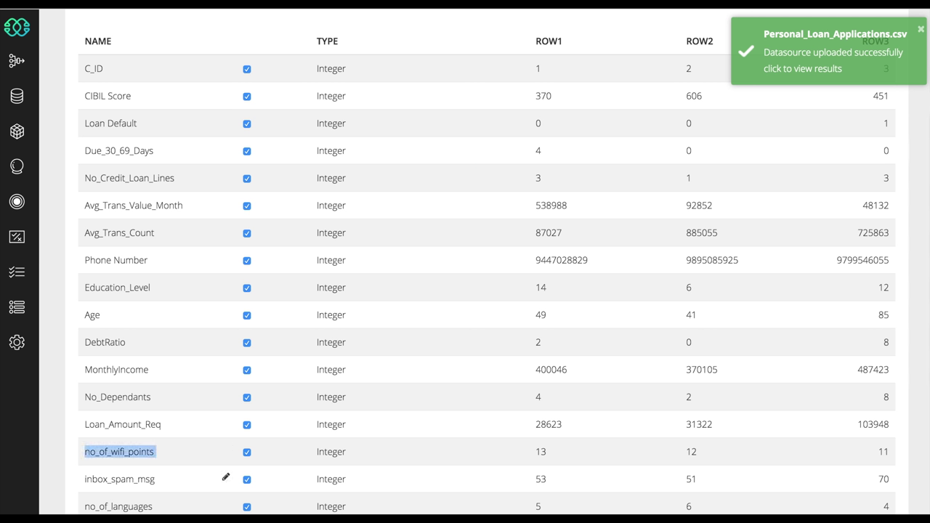
double_click(119, 479)
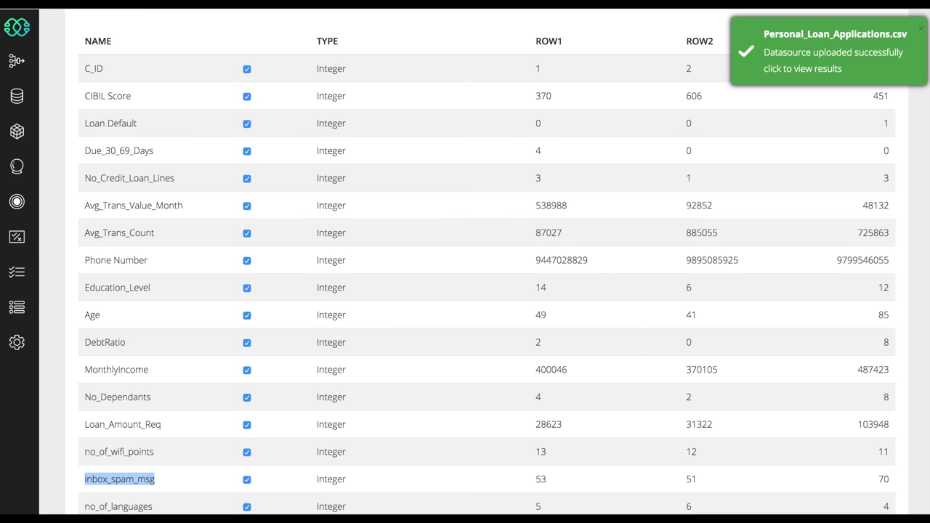
Exclude the C_ID and Phone Number fields from the Personal_Loan_Applications.csv data source.
scroll(85, 388, up, 3)
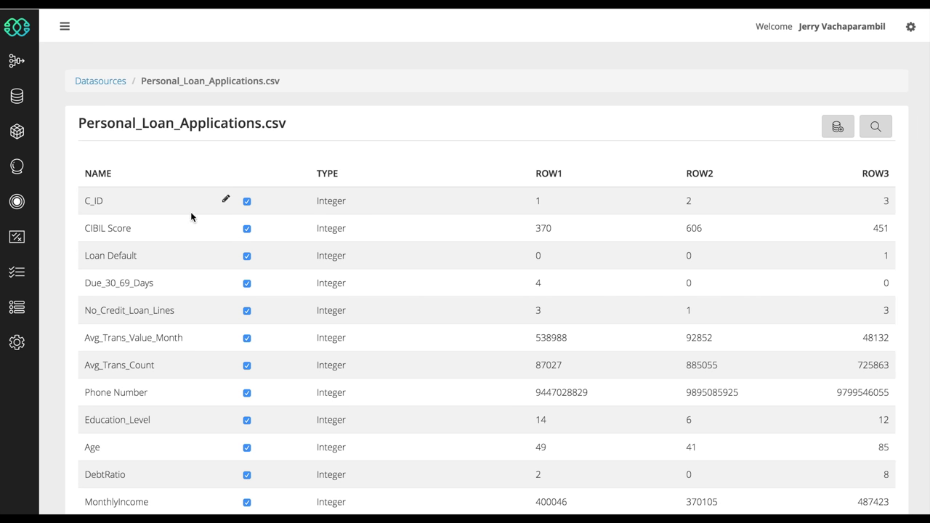
click(247, 203)
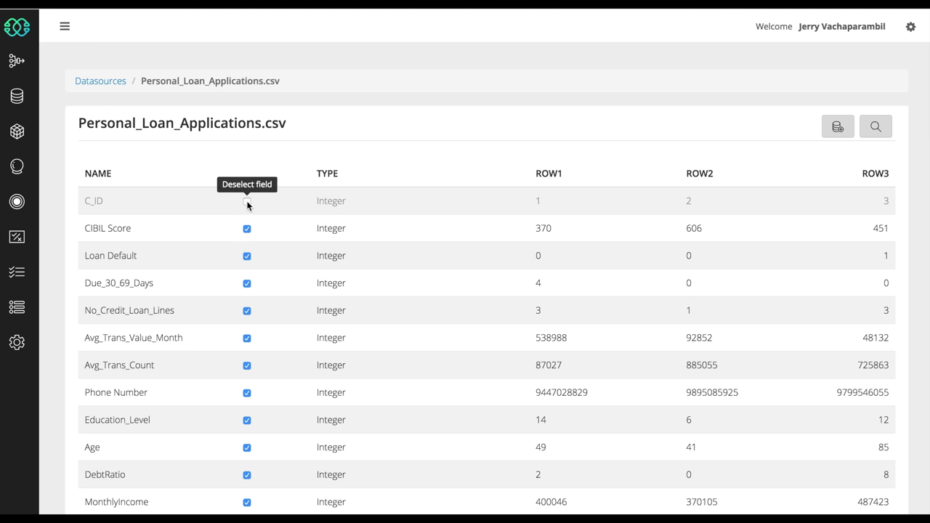
click(247, 392)
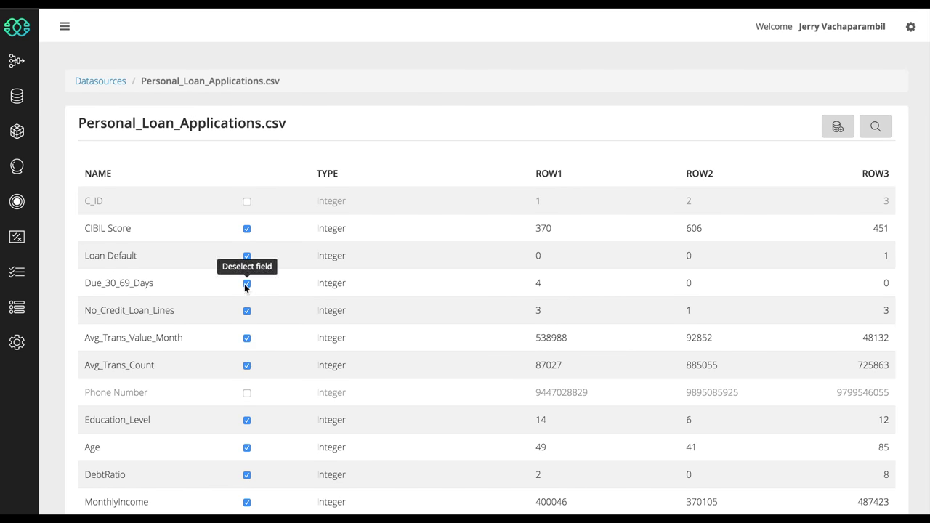
Create a dataset named Loan Applications from the remaining fields, using Single Node deployment mode.
click(838, 127)
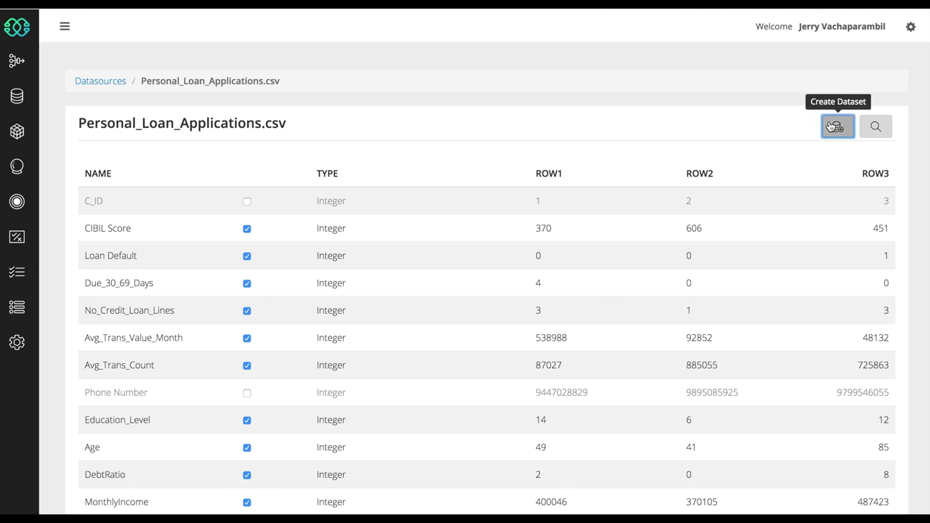
click(297, 201)
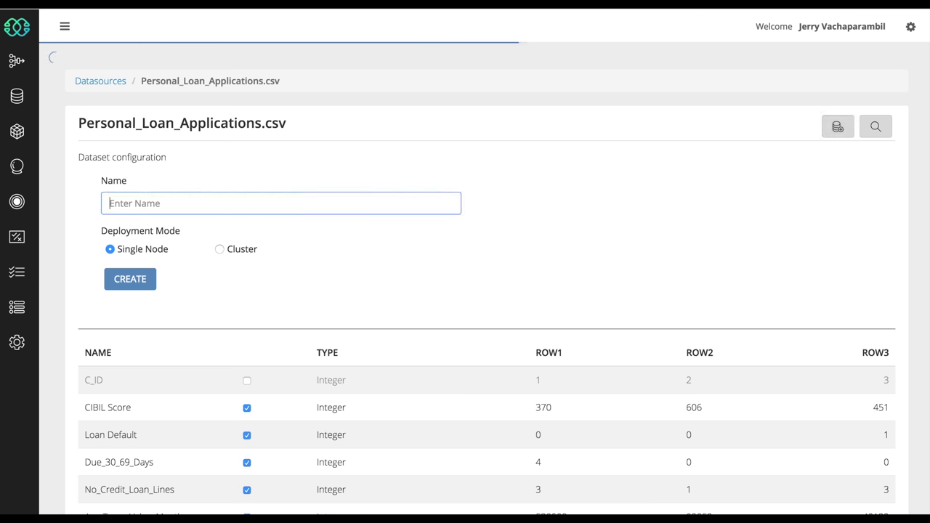
text(Loan Applications)
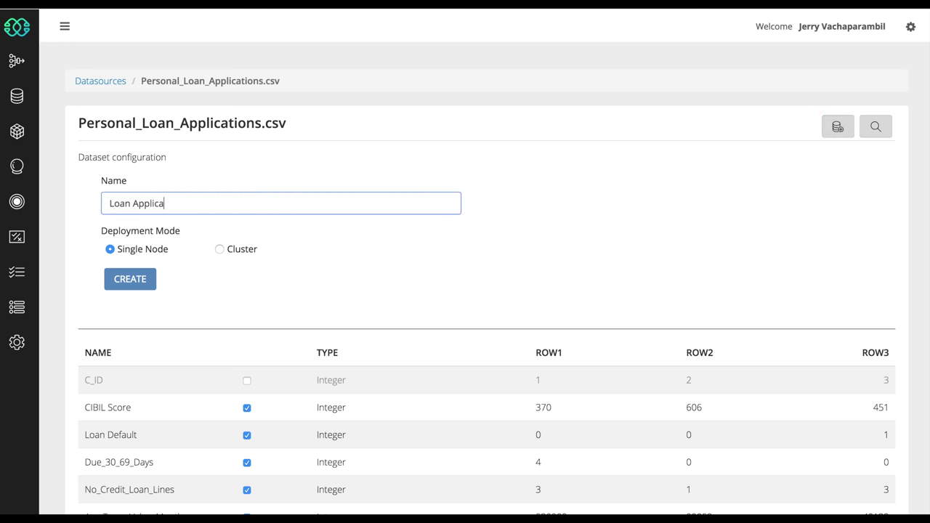
click(131, 279)
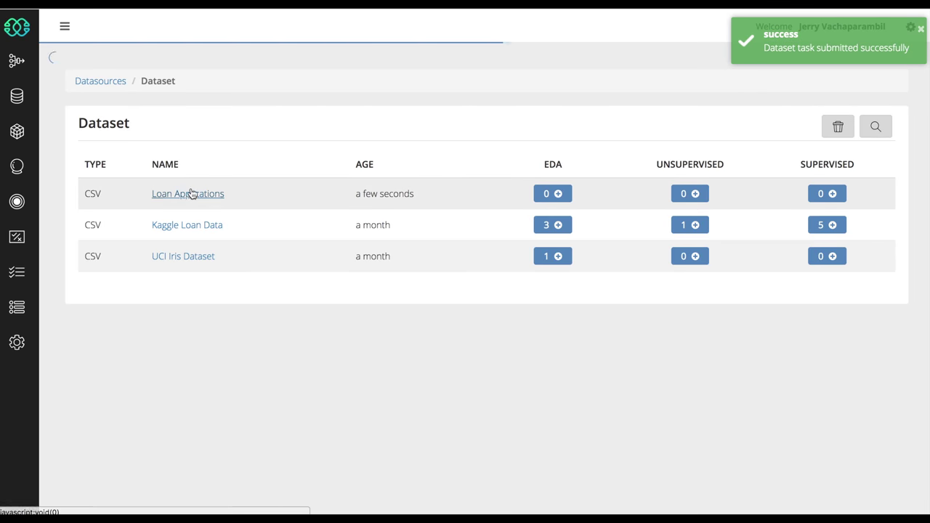
Open the Loan Applications dataset and examine the field histograms and the summary statistics of CIBIL Score.
click(189, 193)
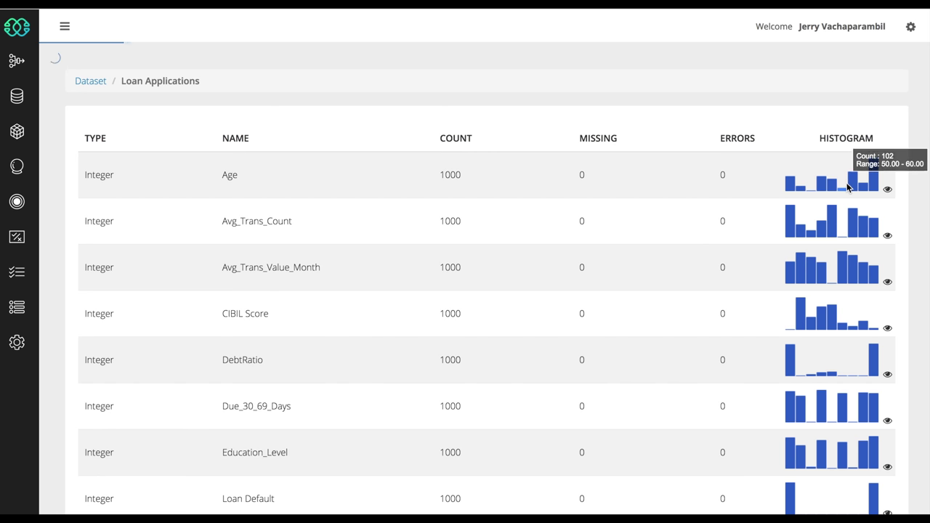
scroll(814, 273, down, 3)
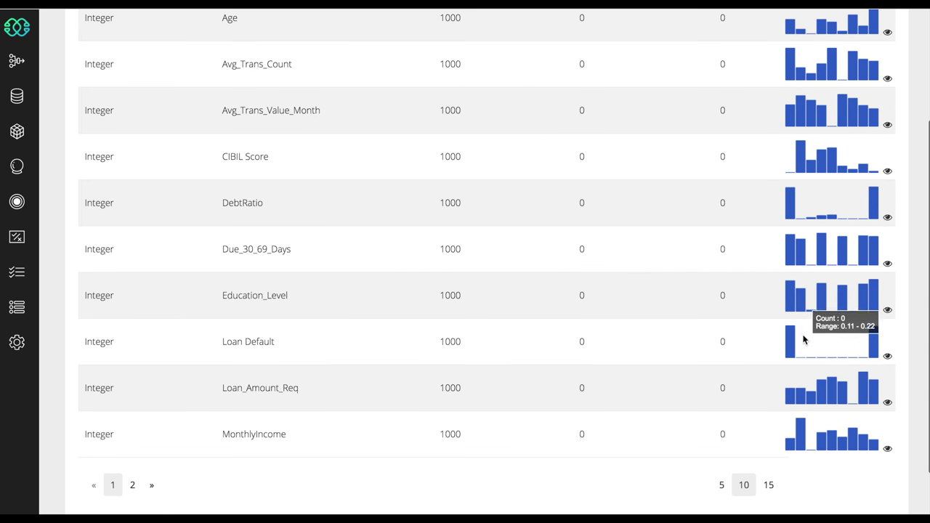
mouse_move(888, 311)
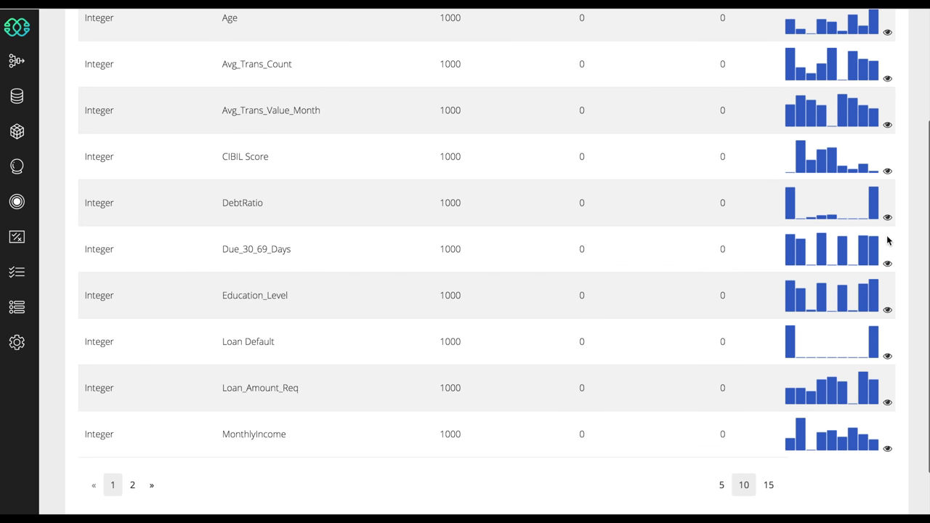
mouse_move(888, 218)
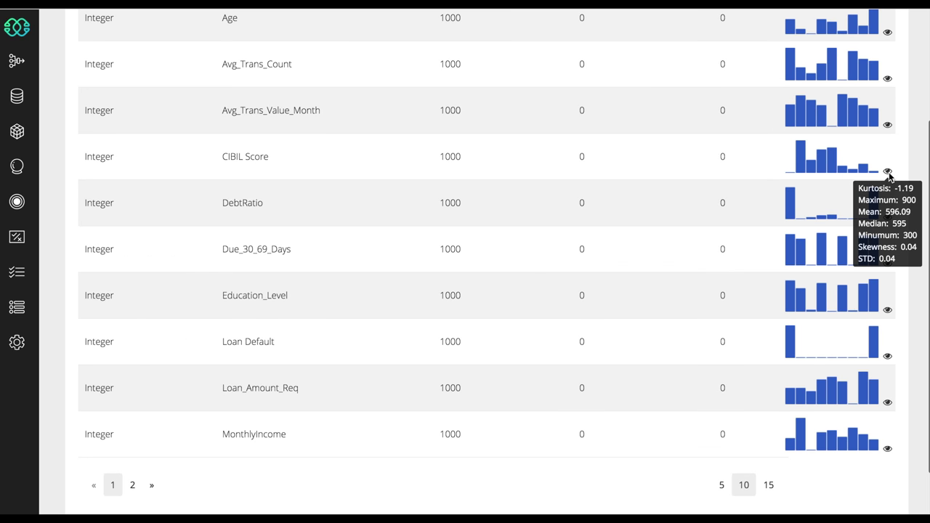
Create a radial visualization named Loan Radviz for the Loan Applications dataset, with Loan Default as the target field.
scroll(888, 175, up, 3)
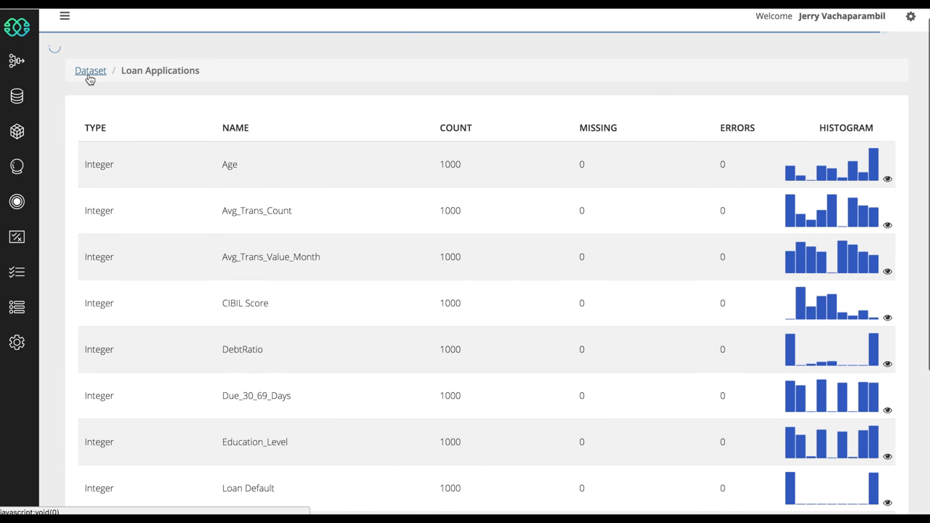
click(90, 72)
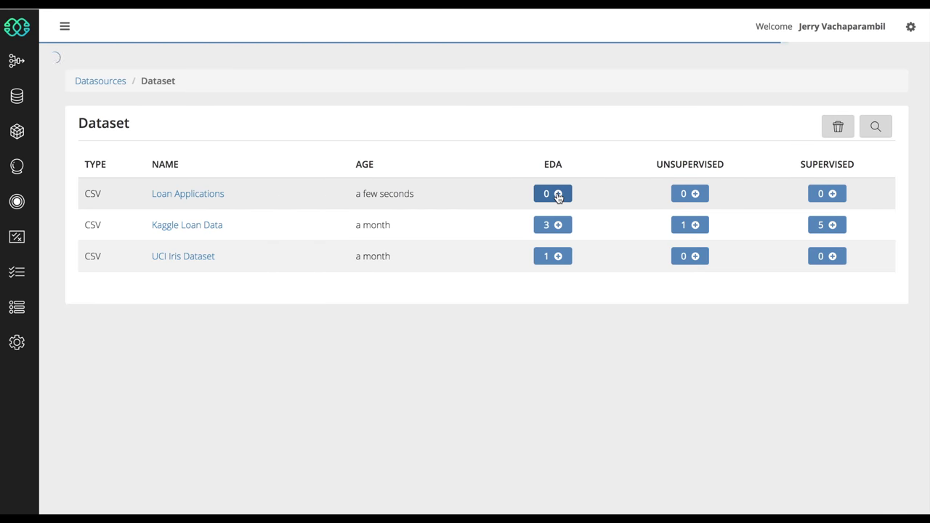
click(557, 193)
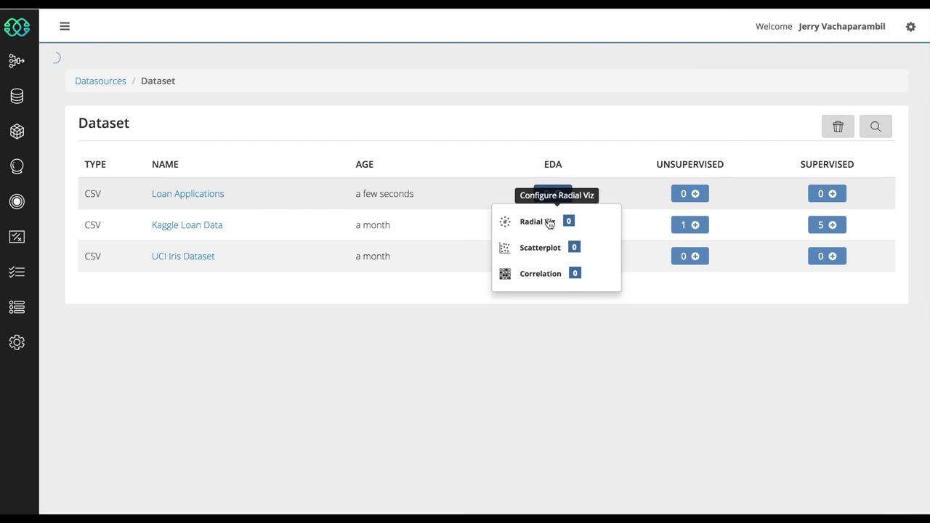
click(549, 222)
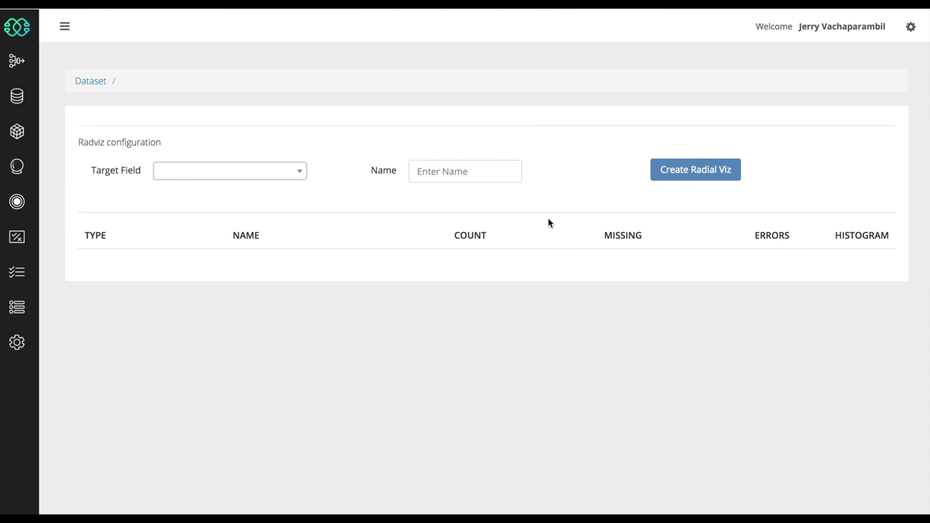
click(298, 190)
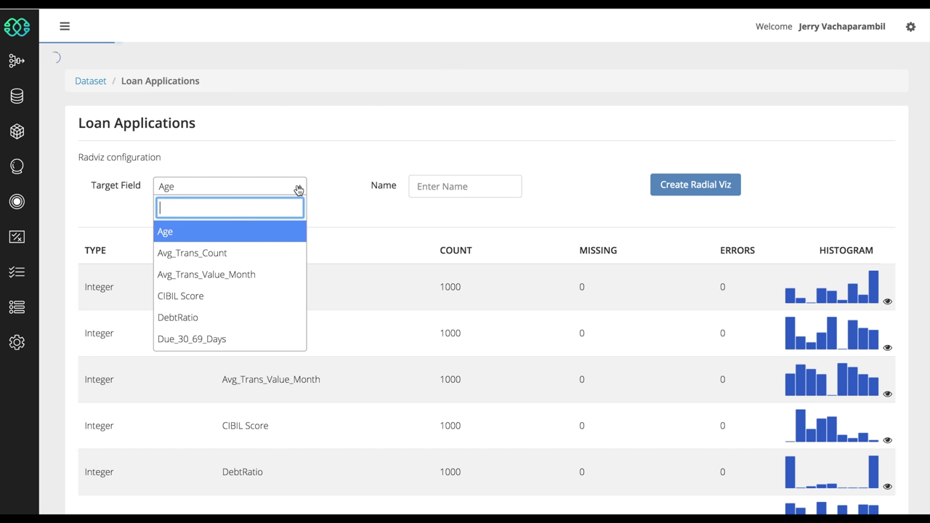
scroll(239, 287, down, 1)
scroll(232, 305, down, 1)
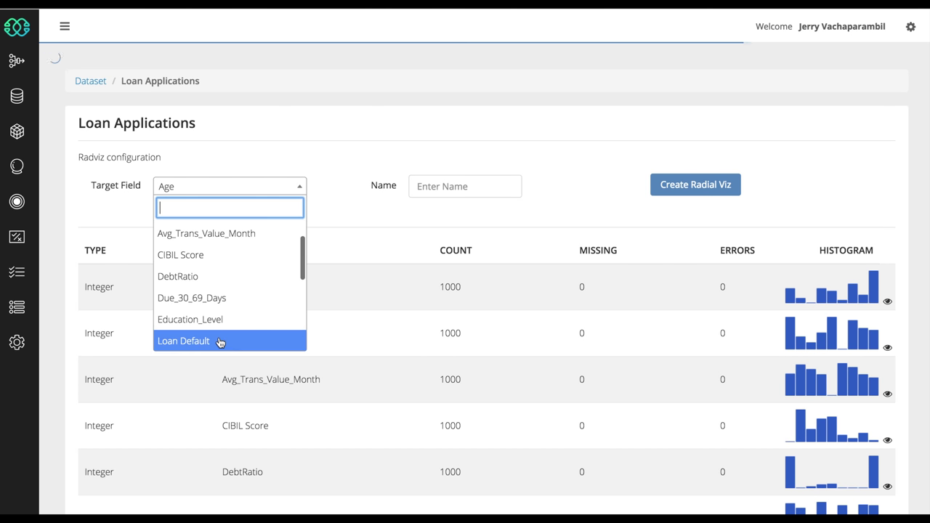
click(222, 343)
click(449, 189)
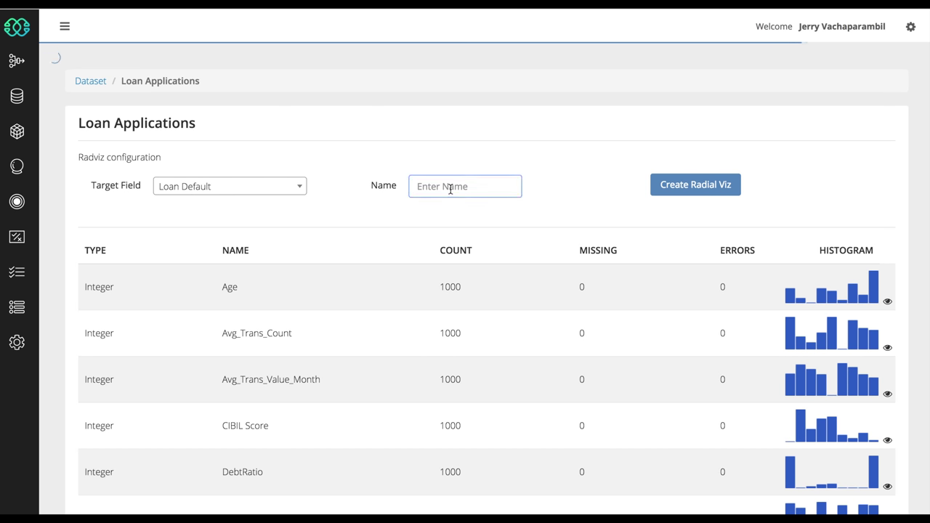
text(Loan Radviz)
click(705, 192)
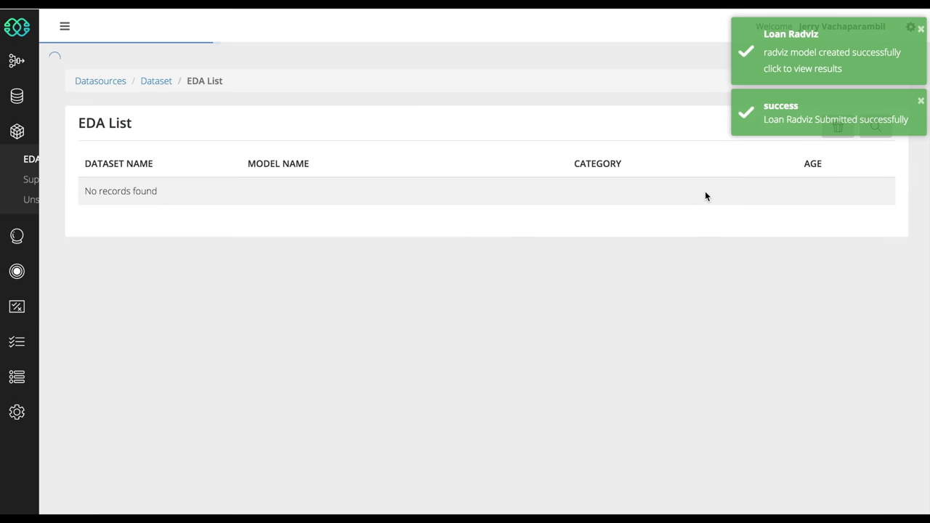
Open the Loan Radviz results and examine the plot and the field values of an individual data point.
click(871, 46)
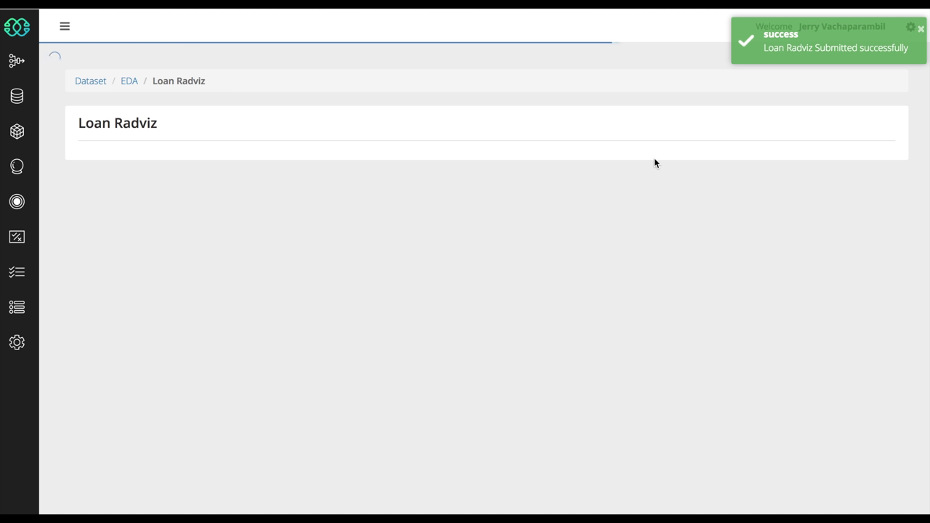
scroll(654, 162, down, 2)
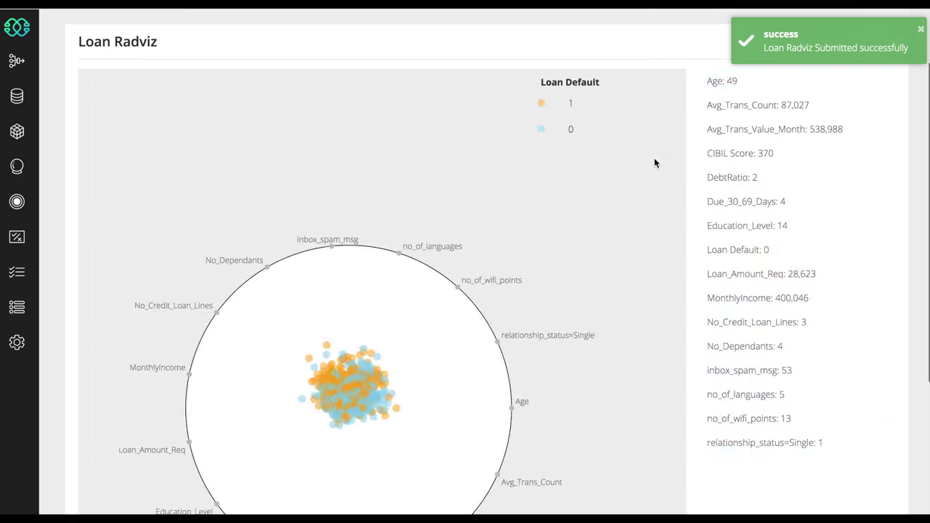
scroll(654, 161, down, 3)
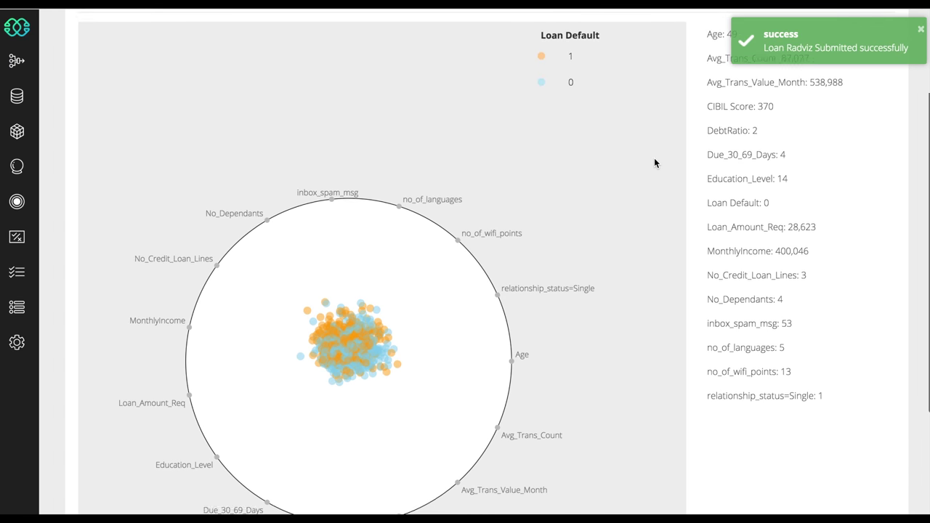
scroll(654, 163, down, 1)
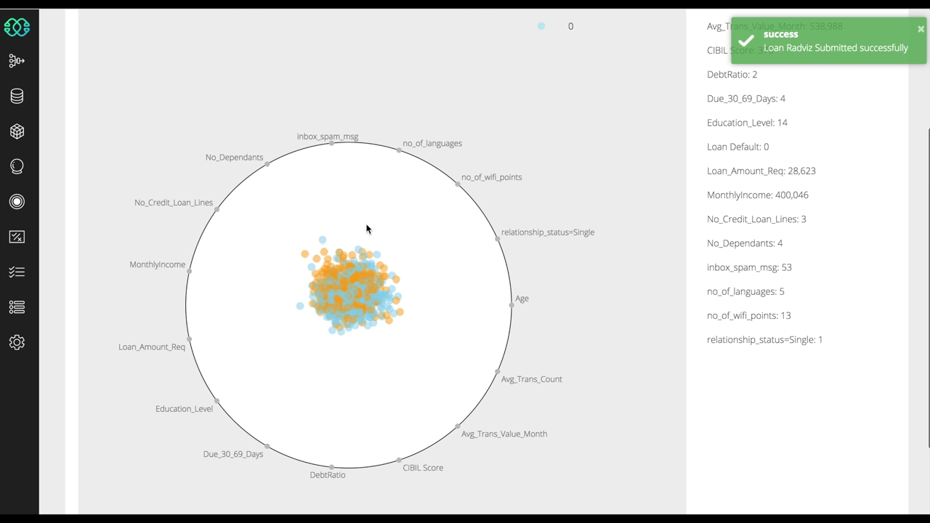
mouse_move(323, 254)
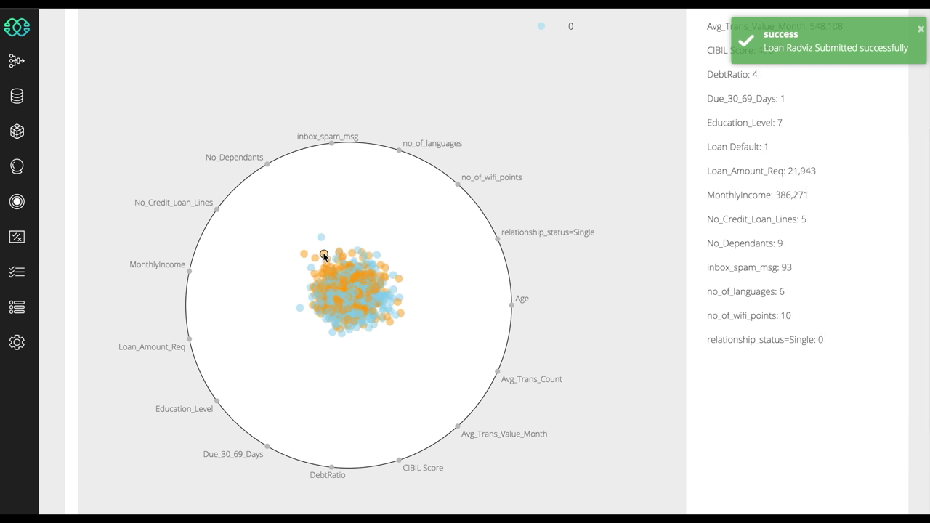
Examine the field values of the outlying data point above the main cluster in the Loan Radviz plot.
click(921, 31)
scroll(318, 268, up, 1)
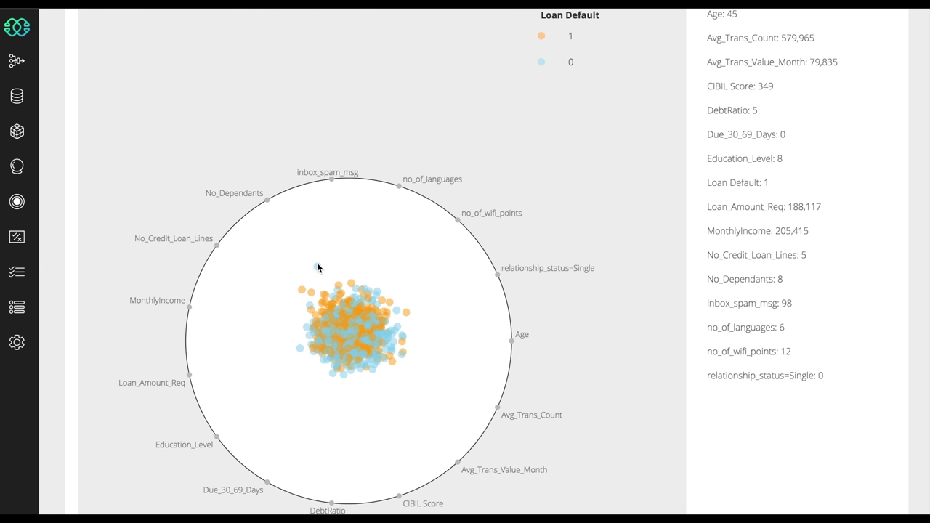
click(317, 268)
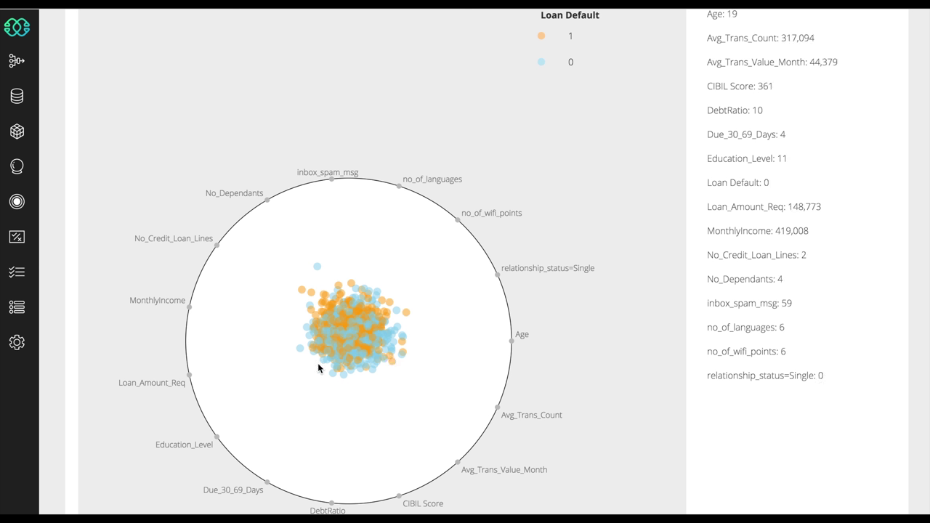
scroll(367, 305, up, 3)
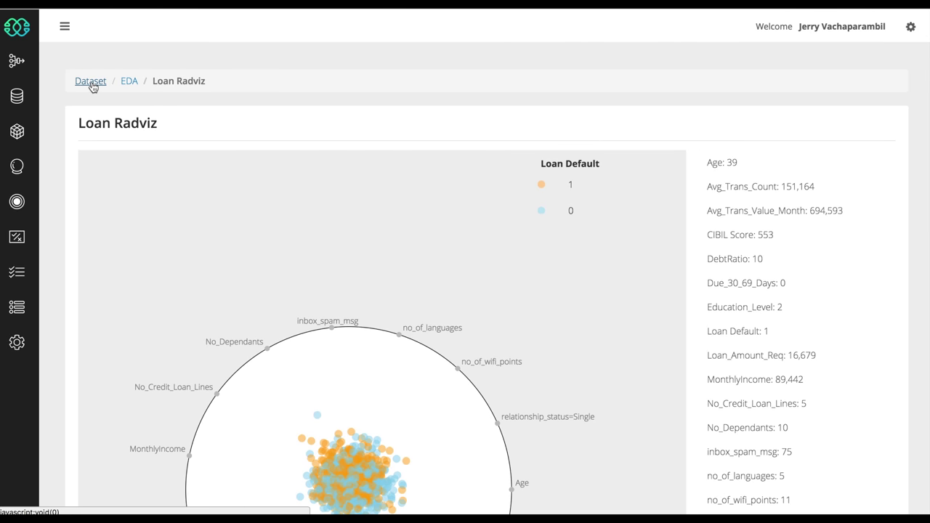
Create a correlation named Merchant Correlation for the Loan Applications dataset, using Single Node deployment mode.
click(91, 81)
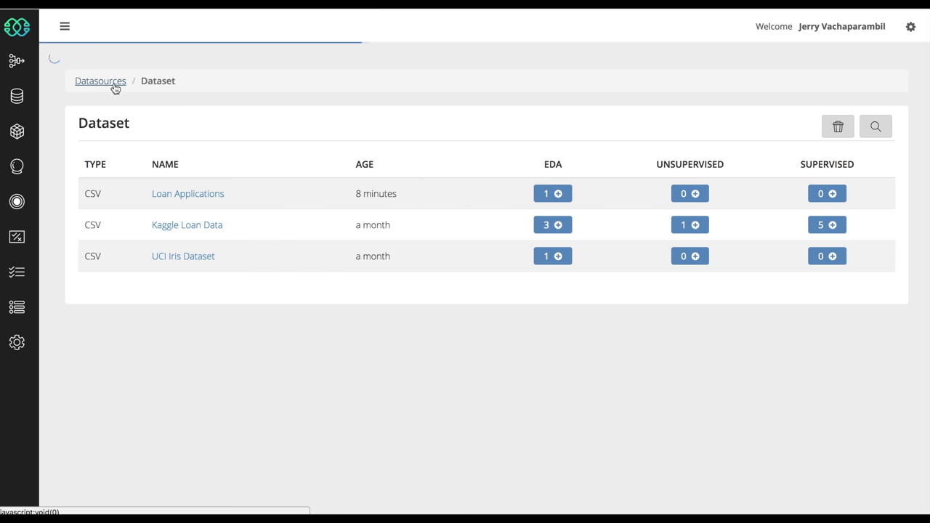
click(557, 196)
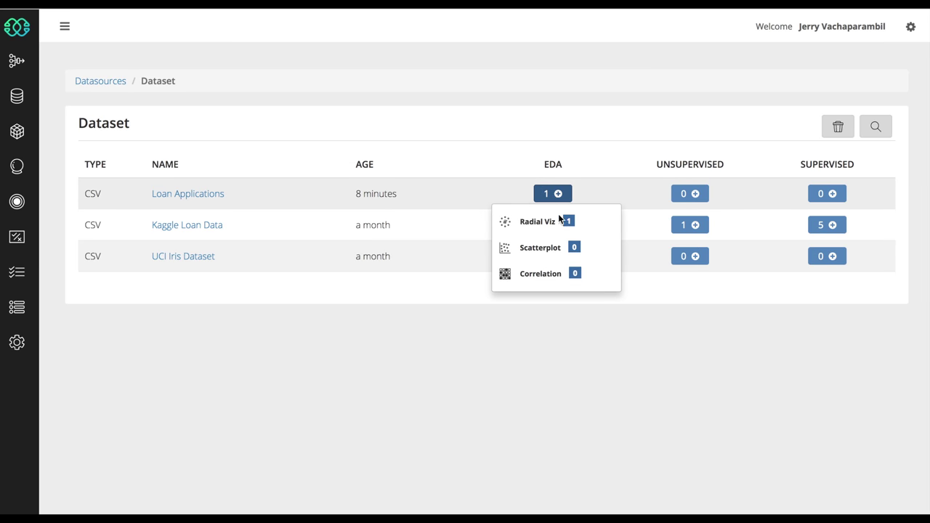
click(575, 274)
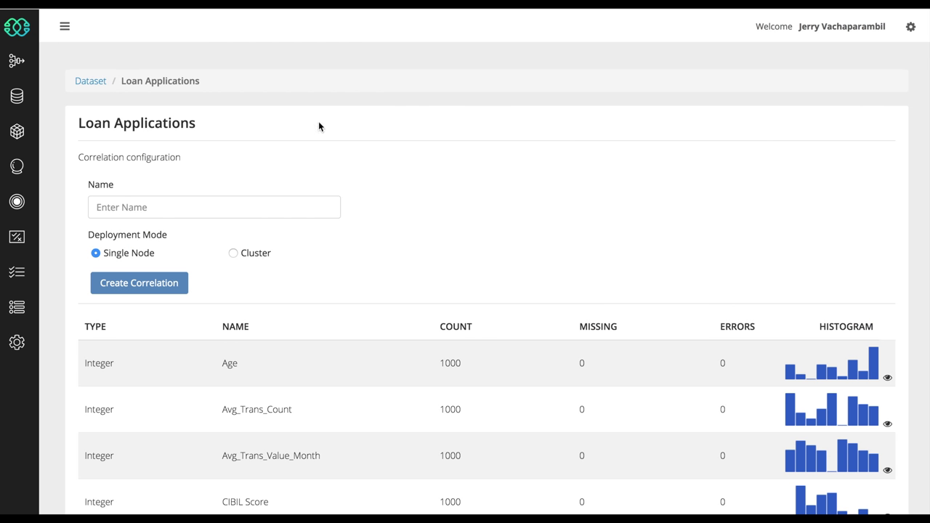
click(227, 205)
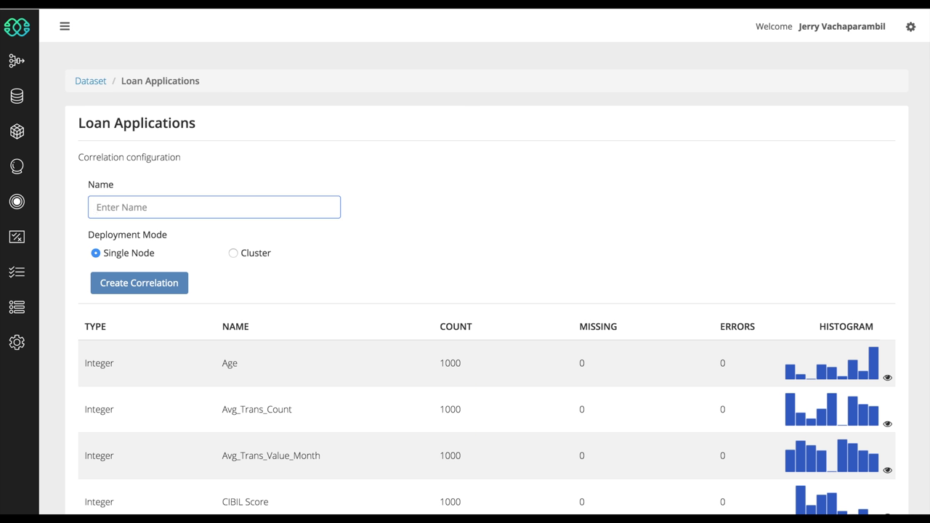
click(183, 202)
text(Merchant Correlation)
click(149, 288)
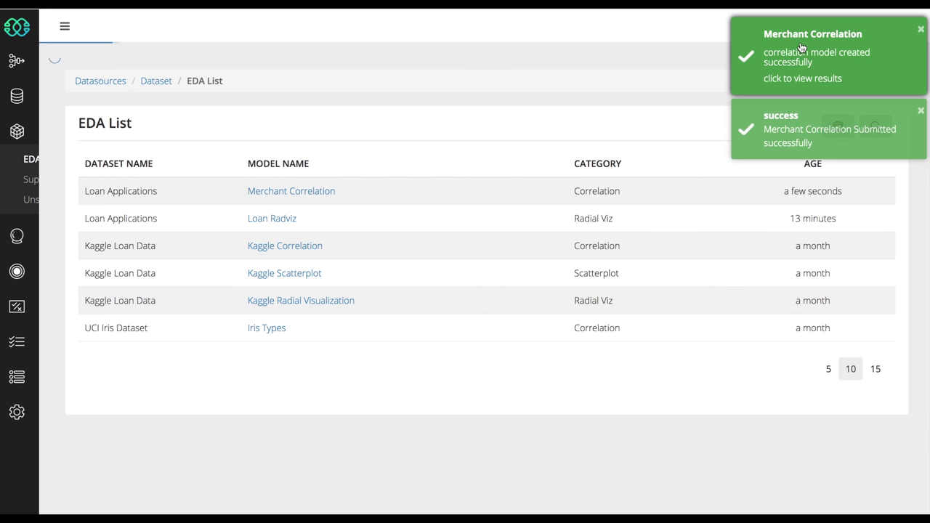
Open the Merchant Correlation results and examine how no_of_wifi_points and inbox_spam_msg correlate with Loan Default.
click(798, 44)
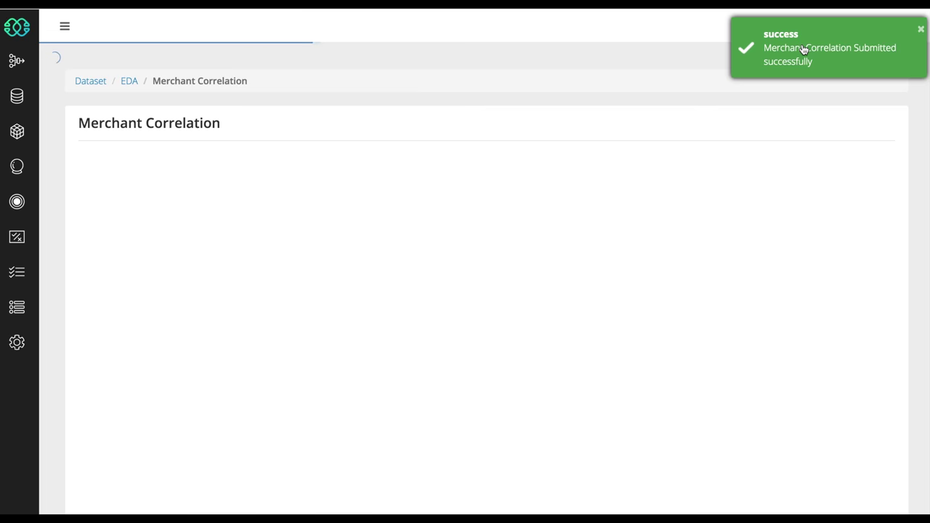
scroll(699, 146, down, 2)
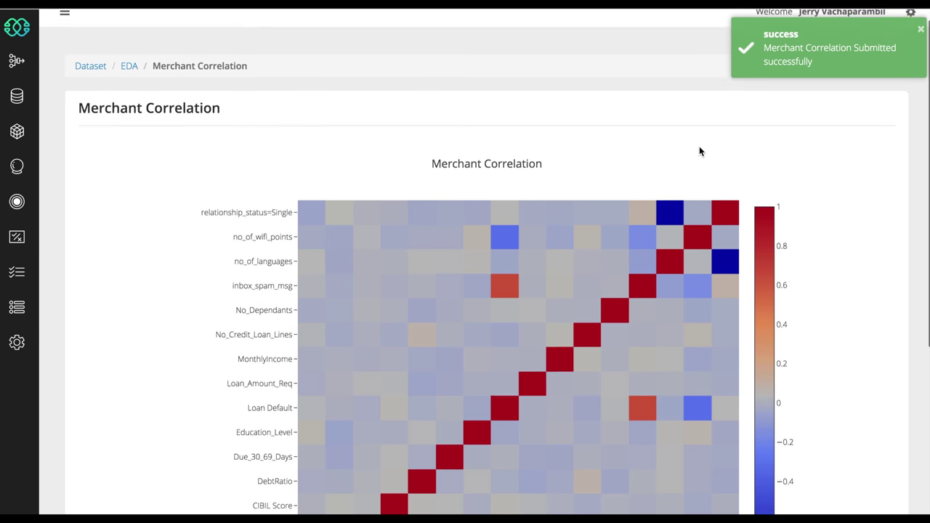
scroll(699, 146, down, 2)
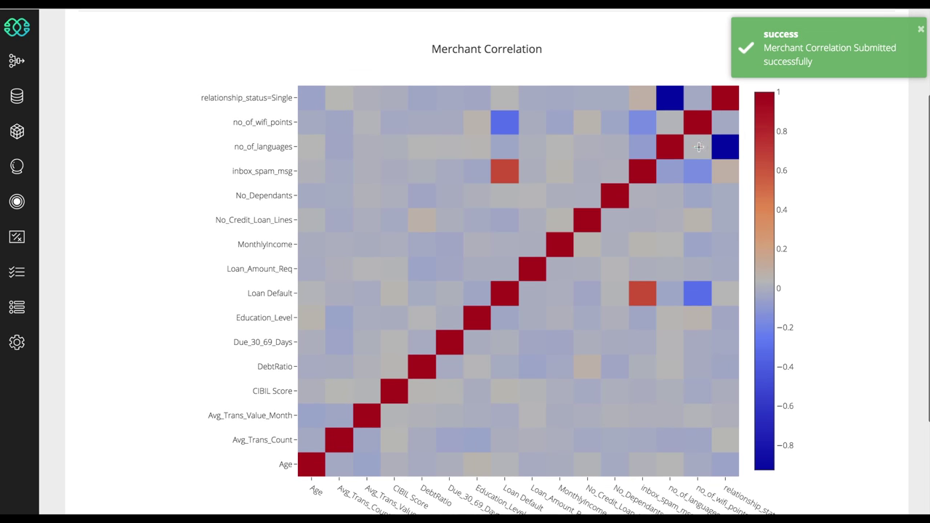
mouse_move(503, 123)
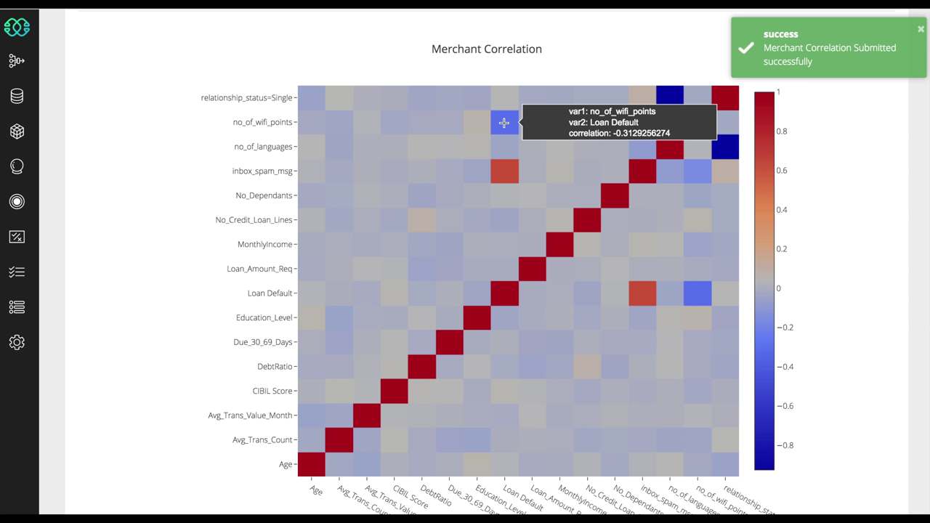
mouse_move(505, 166)
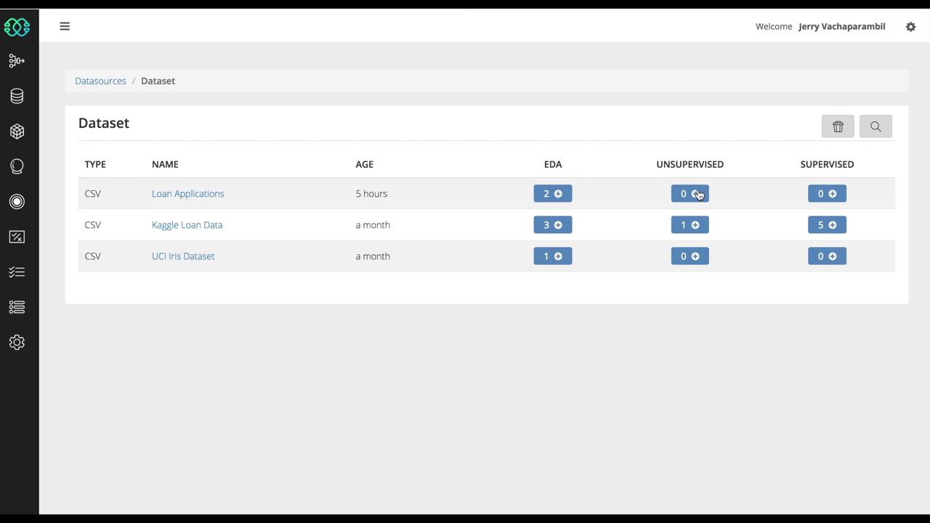
Build a self organizing map named Loan SOM for the Loan Applications dataset, with Random initialization, Mean normalization and Gaussian neighbour.
click(695, 194)
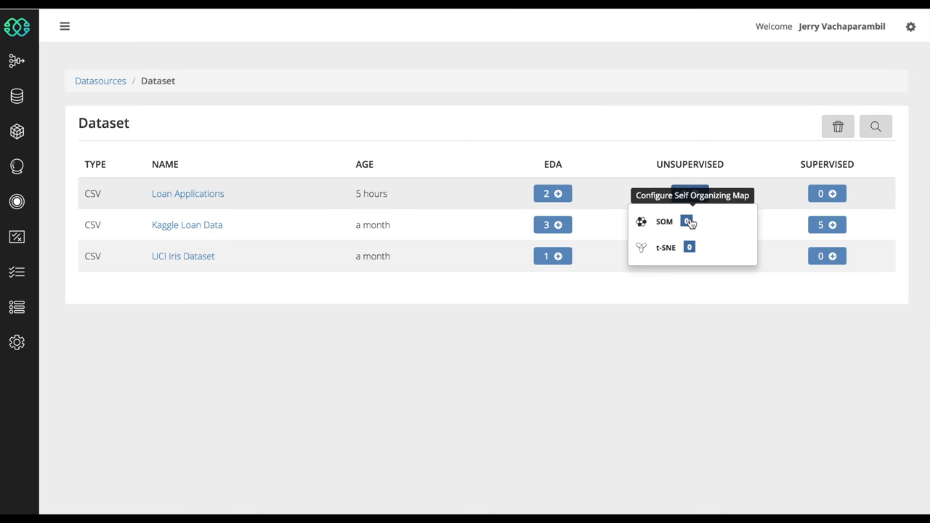
click(689, 222)
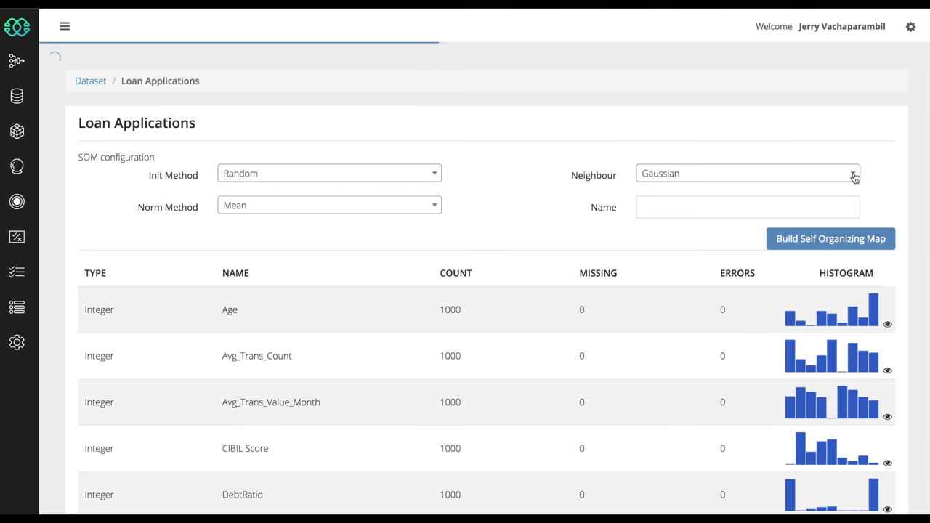
click(855, 177)
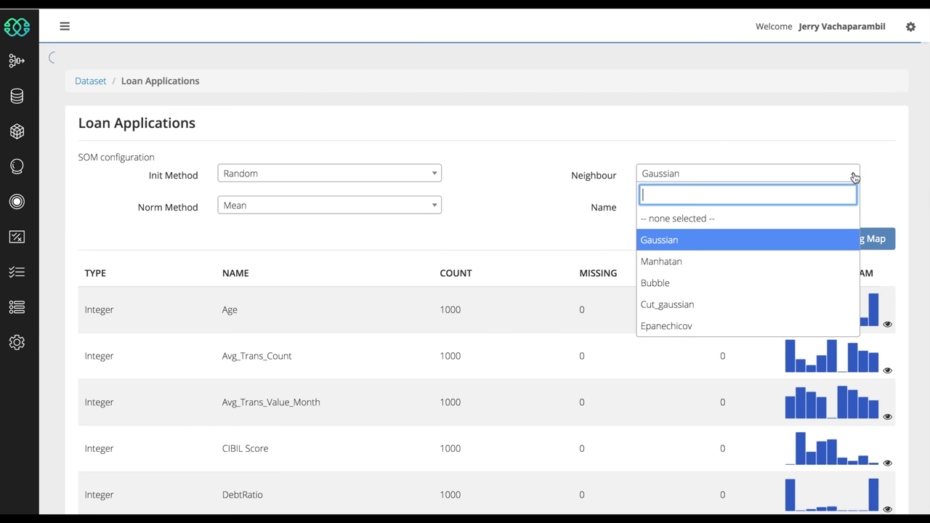
click(437, 177)
click(436, 176)
click(437, 209)
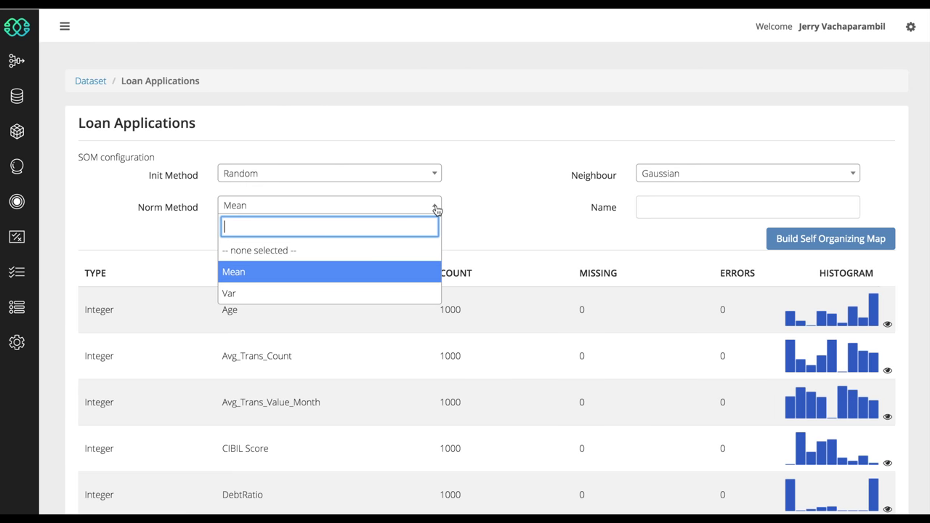
click(437, 209)
click(674, 206)
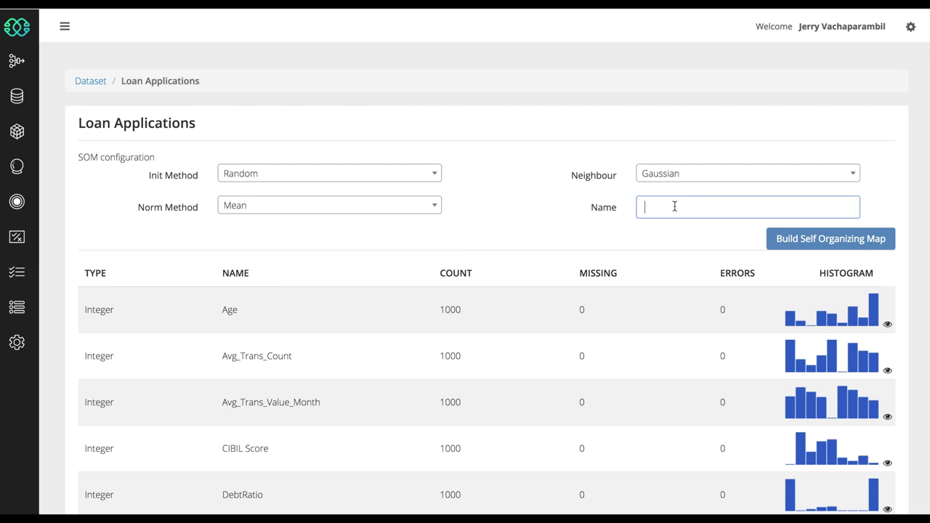
text(Loan SOM)
click(843, 244)
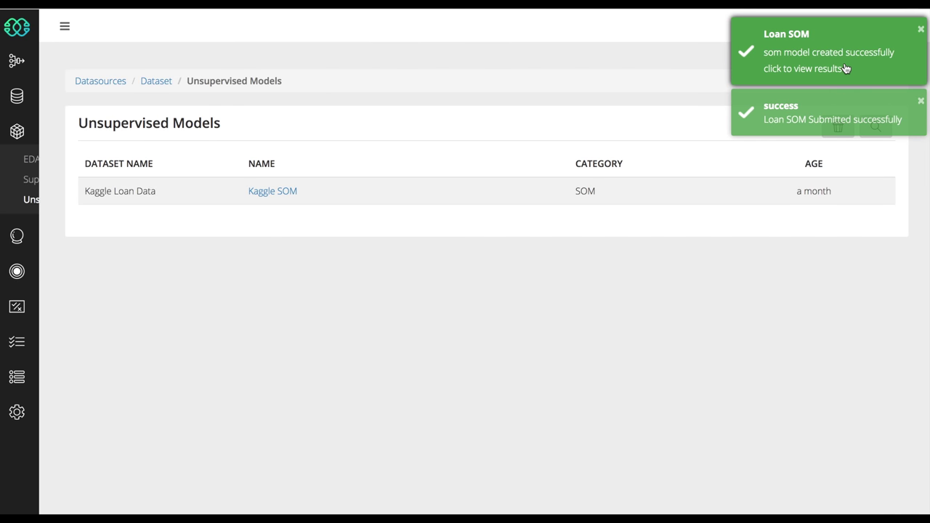
Open the Loan SOM results and compare the maps of the individual fields with the Loan Default map.
click(847, 68)
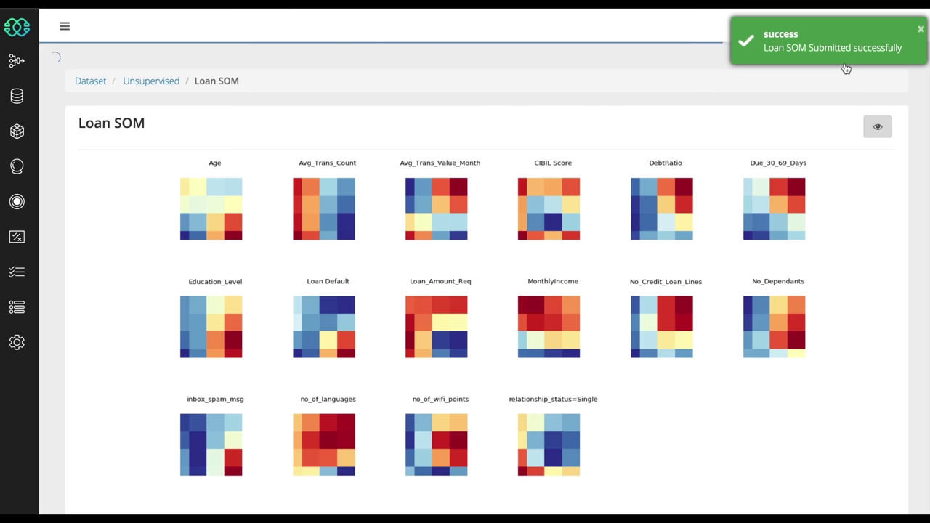
scroll(592, 182, down, 1)
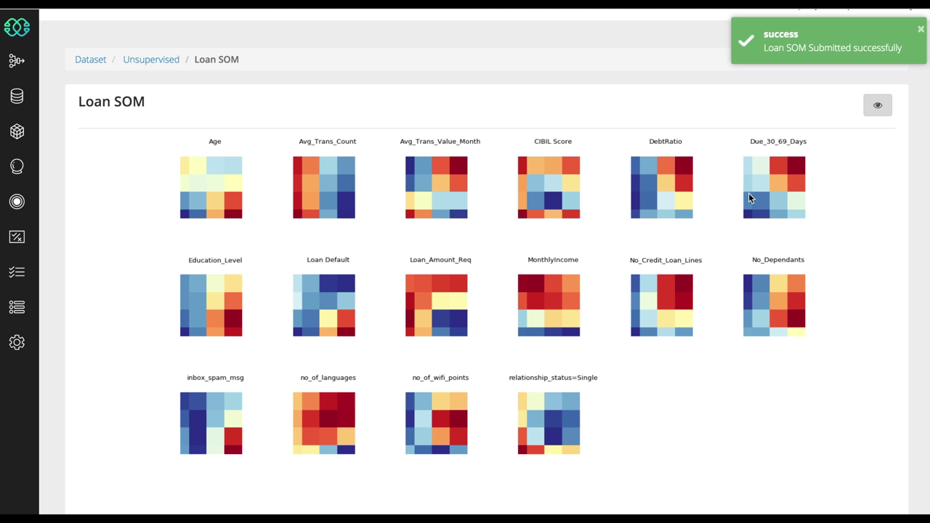
scroll(748, 195, up, 1)
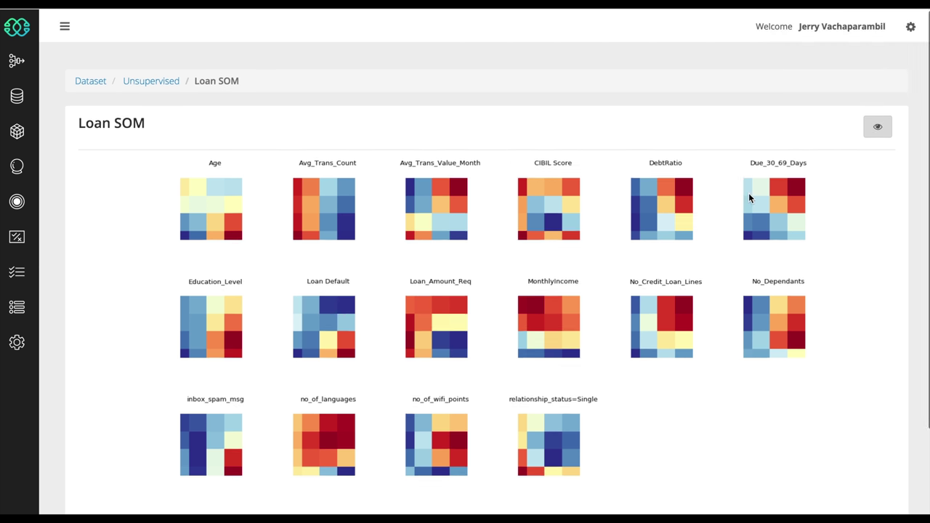
Start configuring a Logistic Regression model for the Loan Applications dataset, with Loan Default as the target.
click(91, 82)
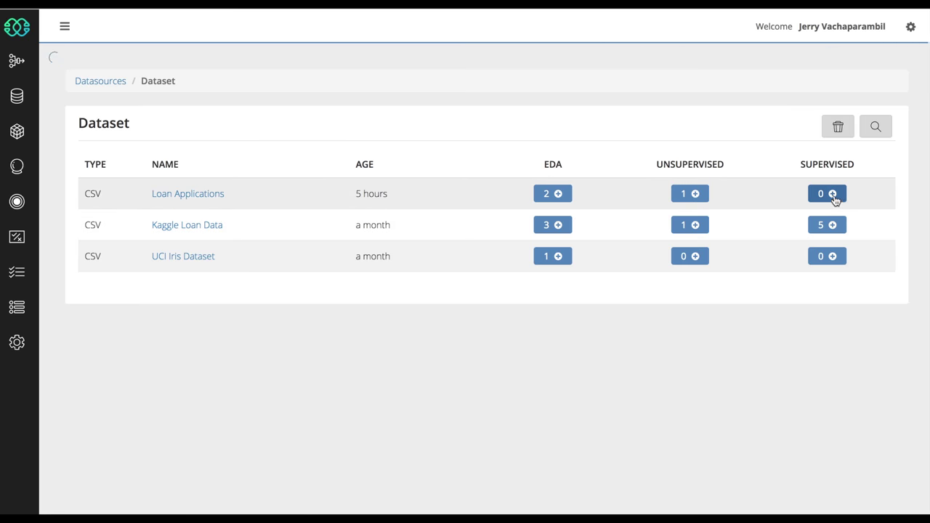
click(833, 195)
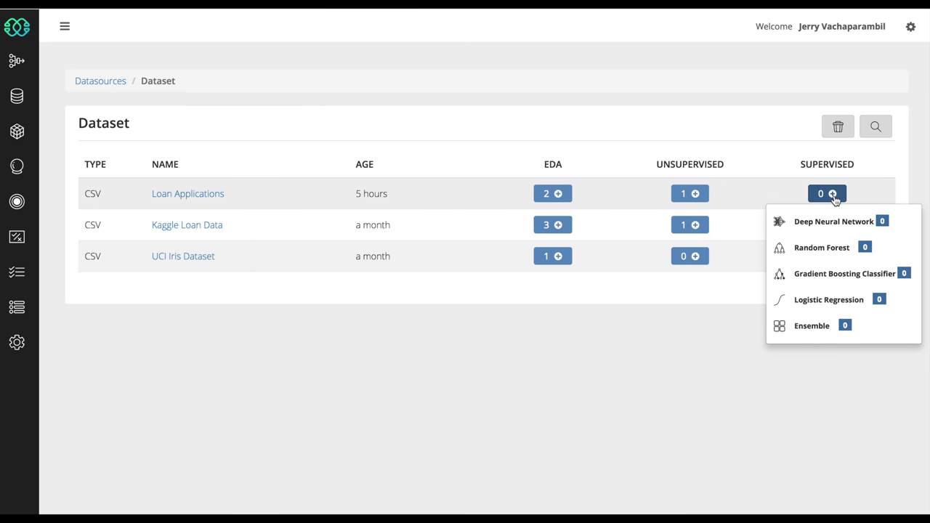
click(803, 304)
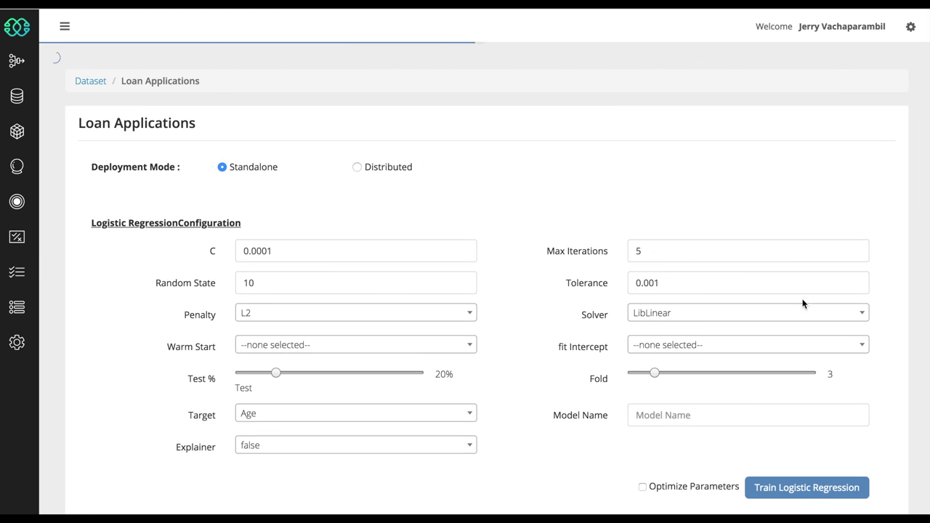
click(456, 420)
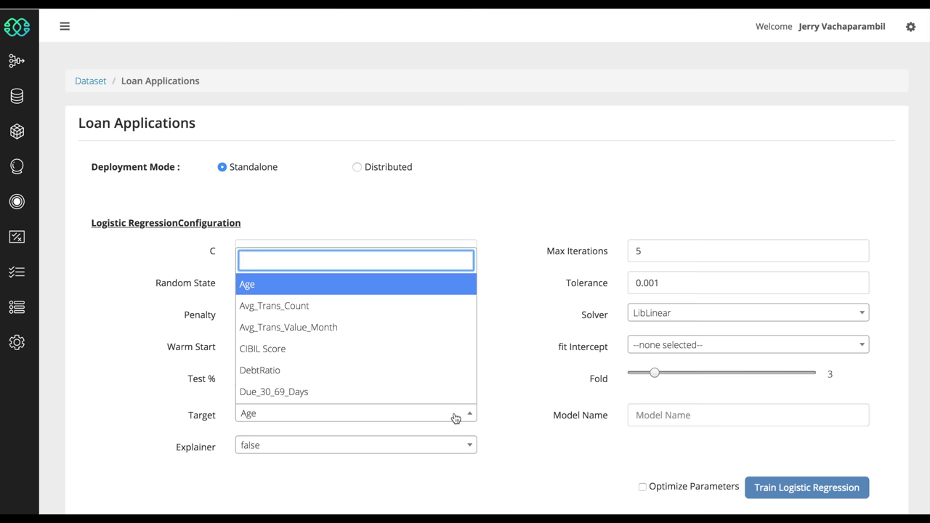
scroll(452, 401, down, 2)
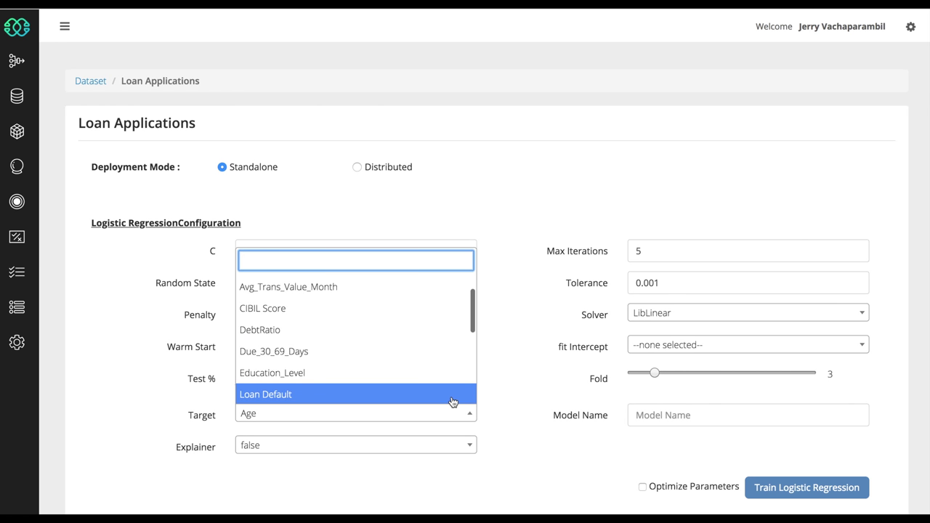
click(451, 398)
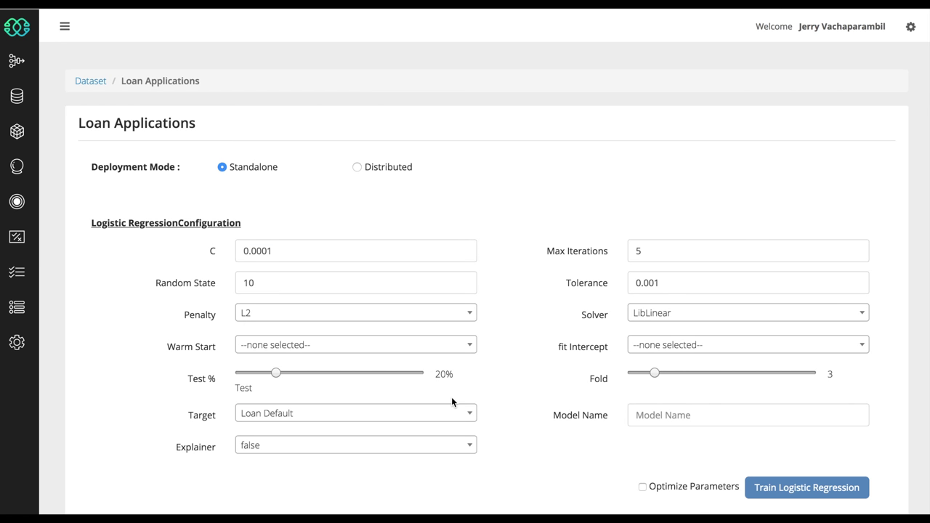
Train the model under the name Loan Logistic Regression with Optimize Parameters enabled.
click(652, 416)
text(Loan L)
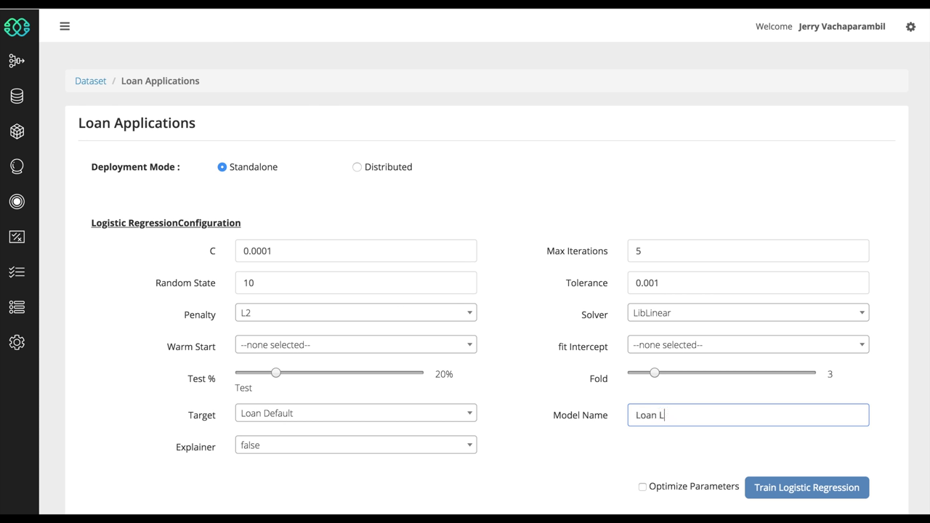
text(ogistic Regression)
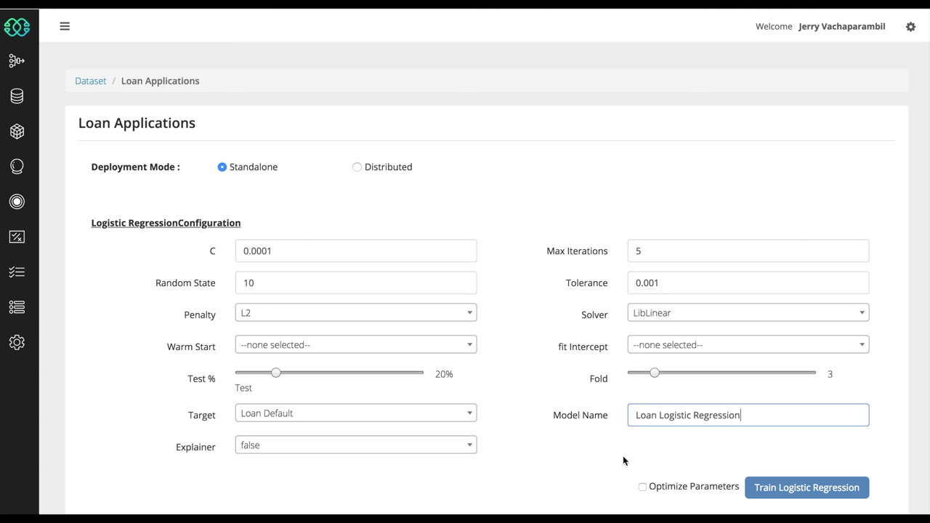
click(642, 487)
click(789, 498)
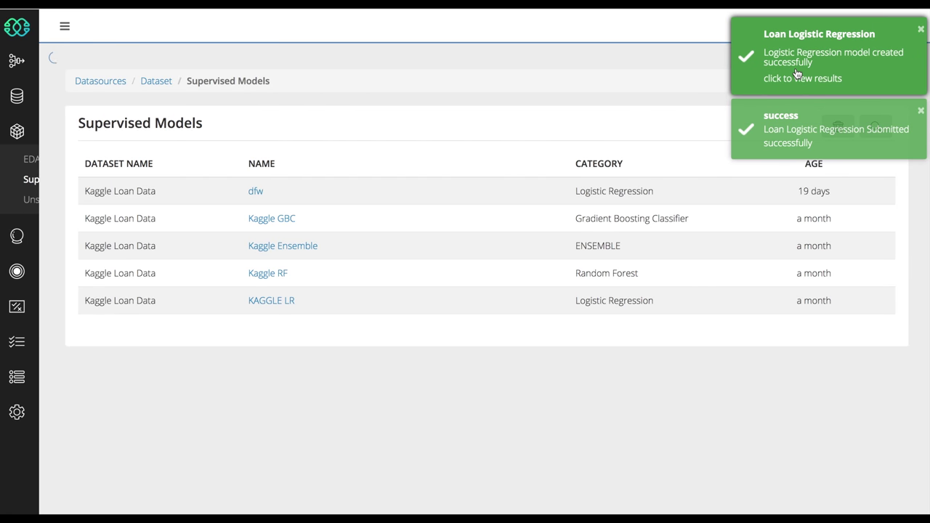
Open the Loan Logistic Regression results and examine the confusion matrices, AUC and MCC metrics, and precision-recall curve.
click(797, 73)
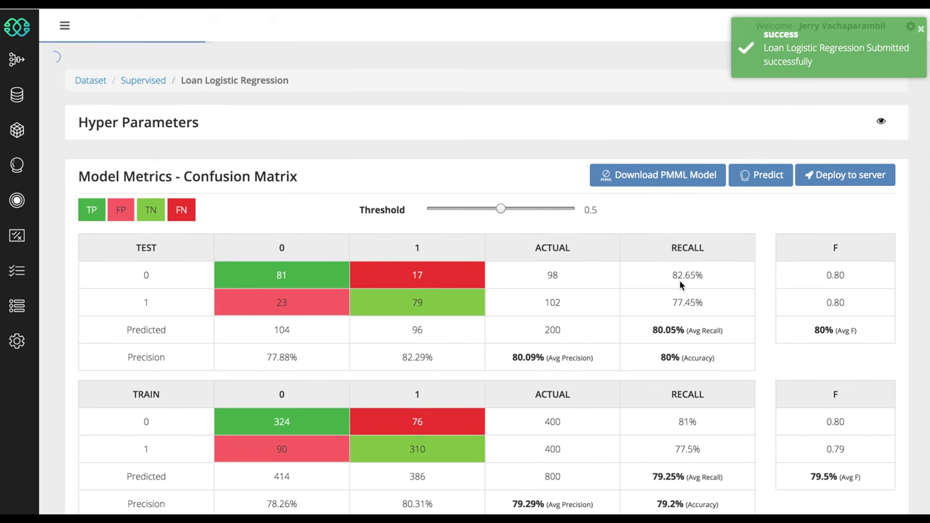
scroll(680, 280, down, 3)
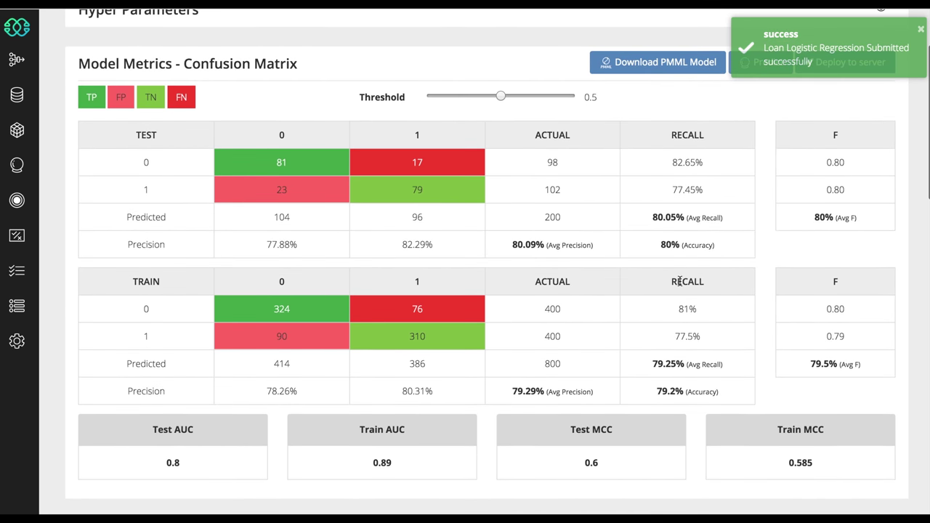
scroll(678, 281, down, 4)
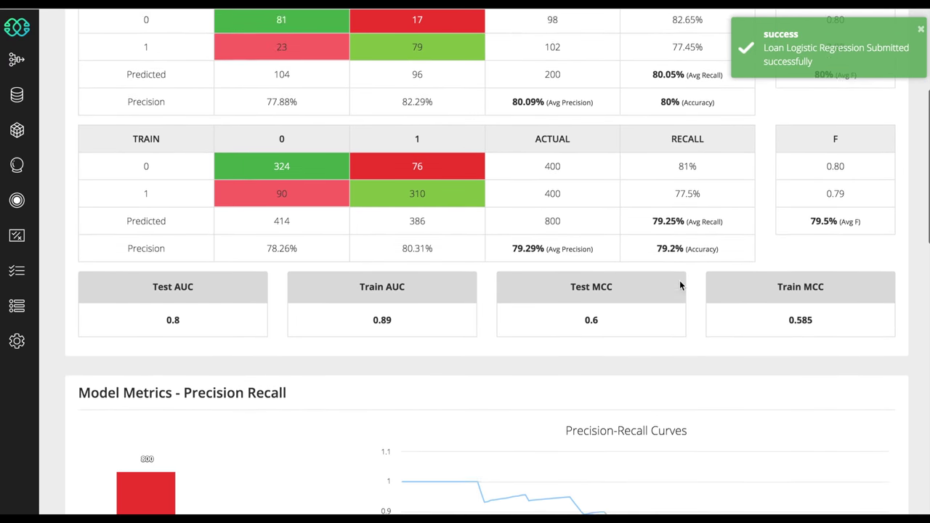
scroll(680, 285, down, 6)
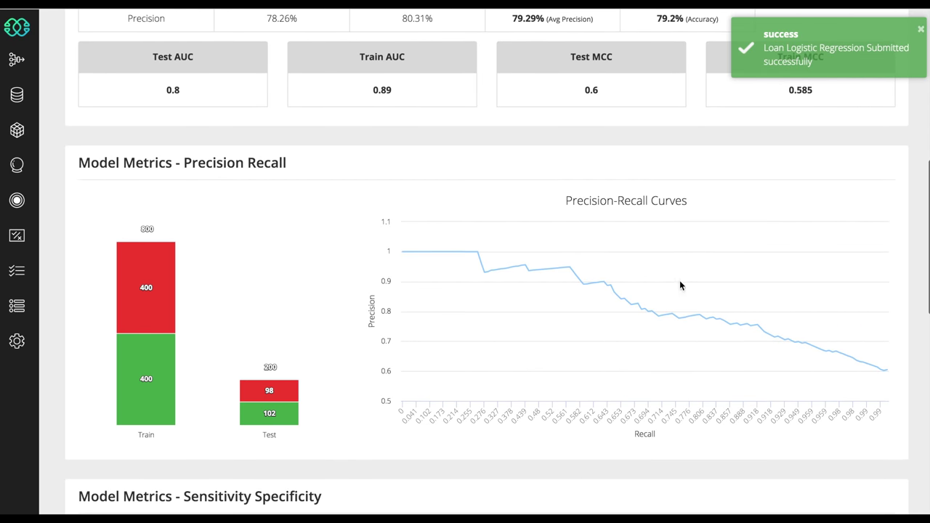
Examine the Loan Logistic Regression model's precision-recall, sensitivity-specificity and cross-fold validation charts, and return to its confusion matrices.
scroll(680, 284, down, 5)
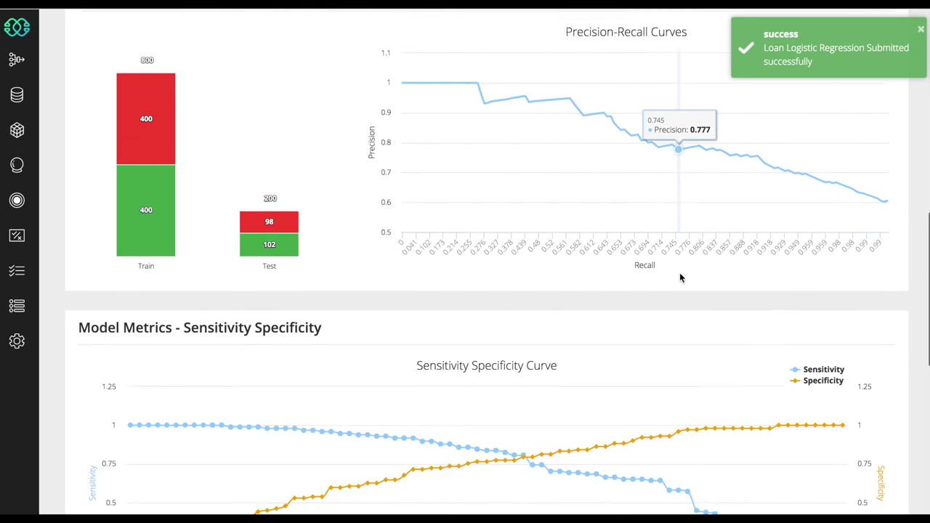
scroll(681, 277, down, 7)
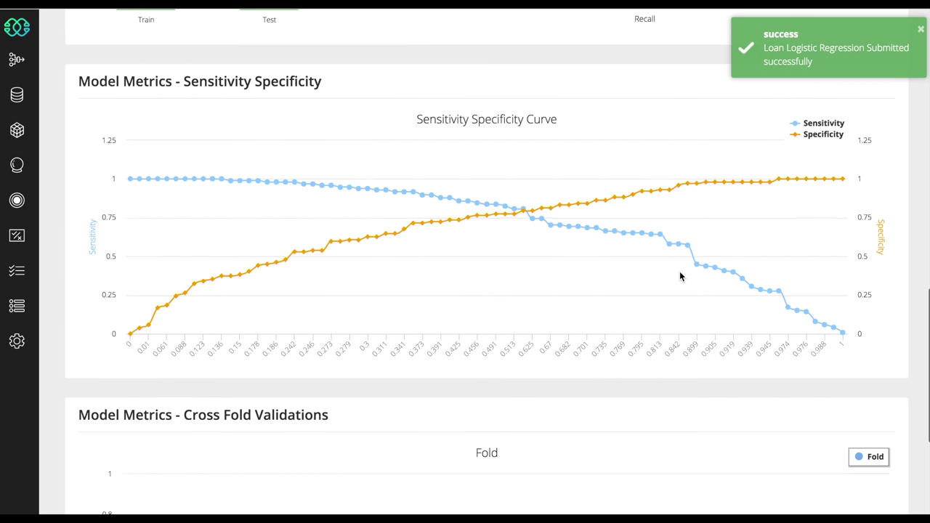
scroll(680, 276, down, 7)
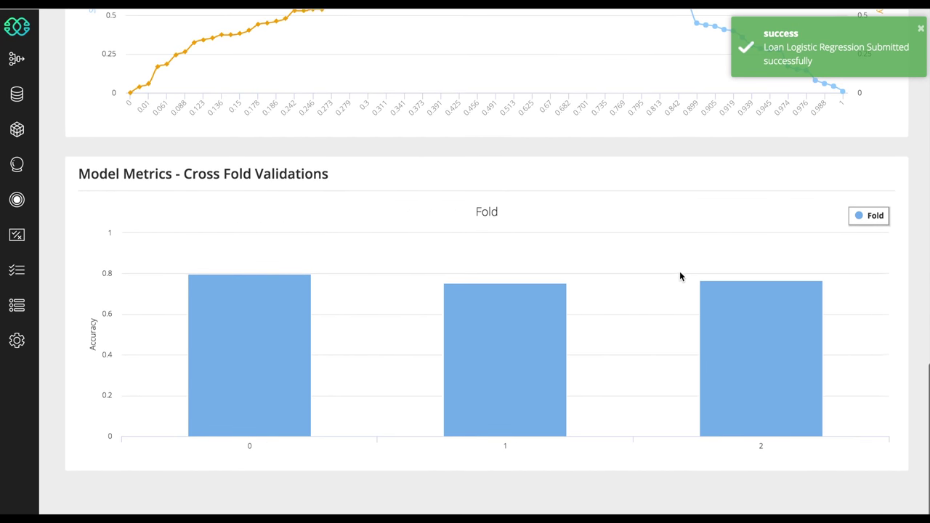
scroll(680, 276, up, 1)
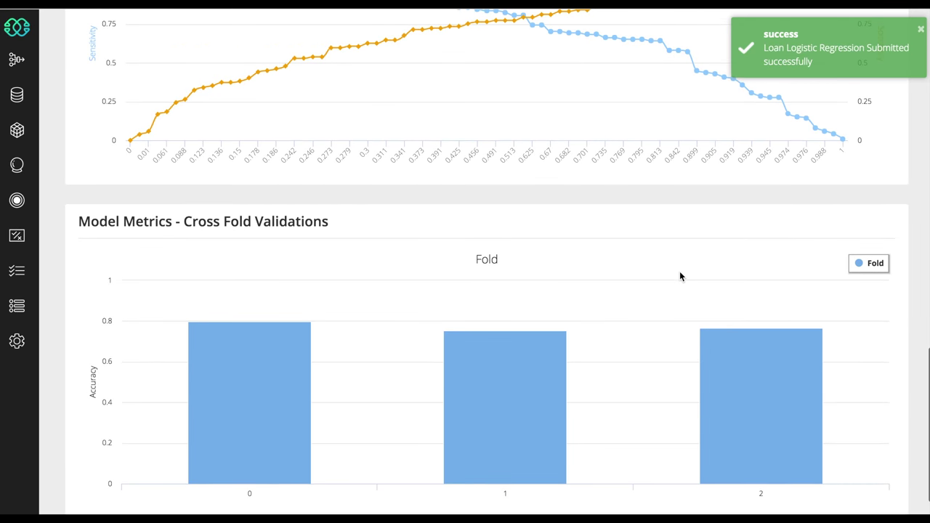
scroll(680, 276, up, 20)
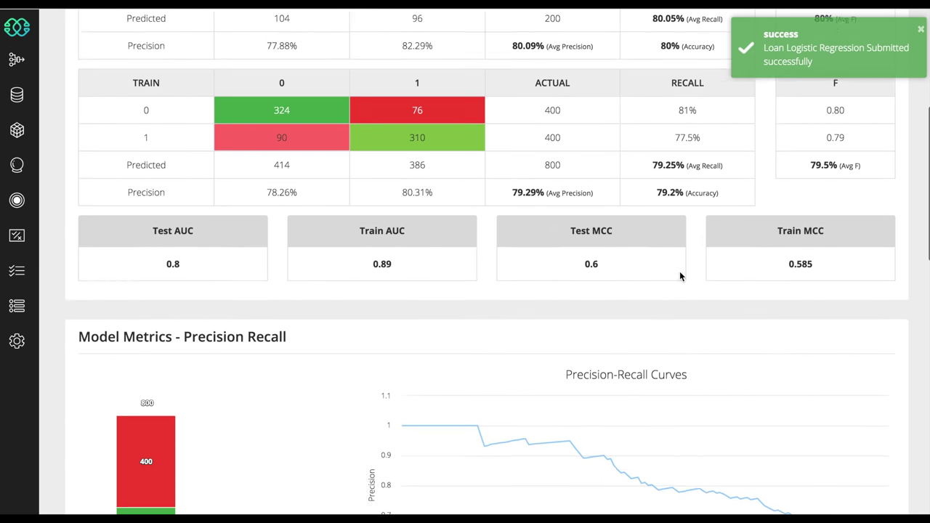
scroll(680, 276, up, 10)
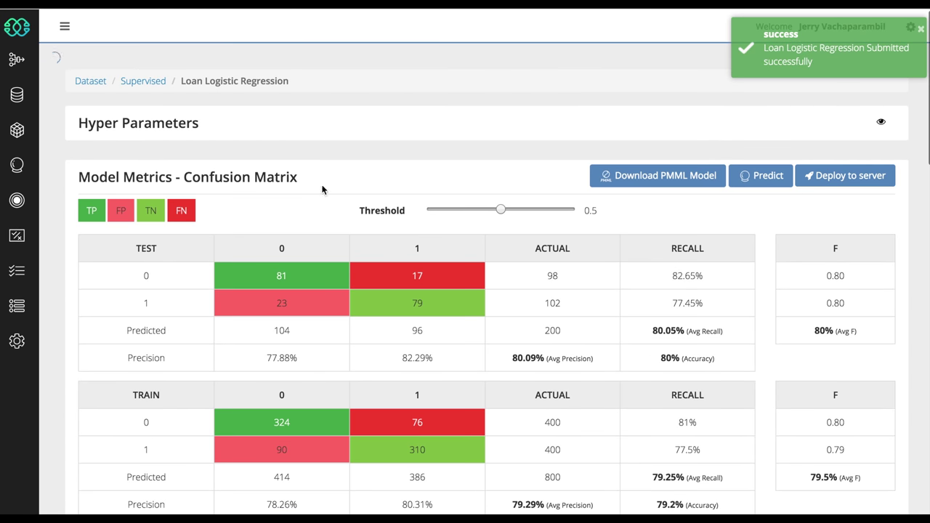
Start configuring a Random Forest model for the Loan Applications dataset, with Loan Default as the target.
click(91, 81)
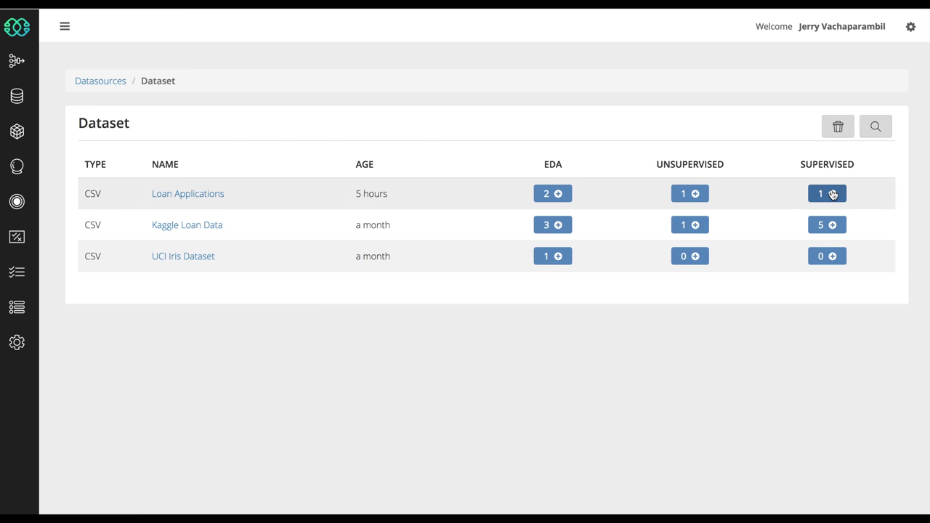
click(829, 193)
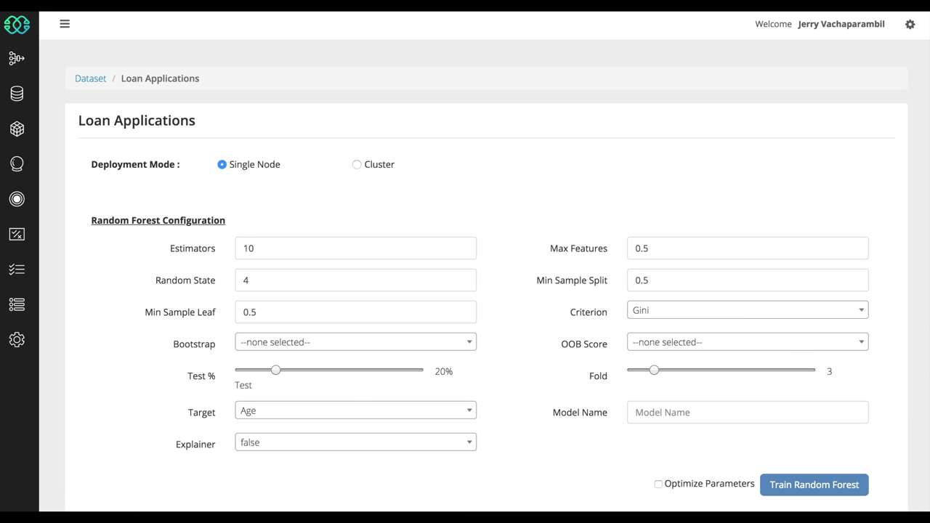
key(Return)
key(Down)
key(Down)
key(Down)
key(Down)
key(Down)
key(Down)
key(Down)
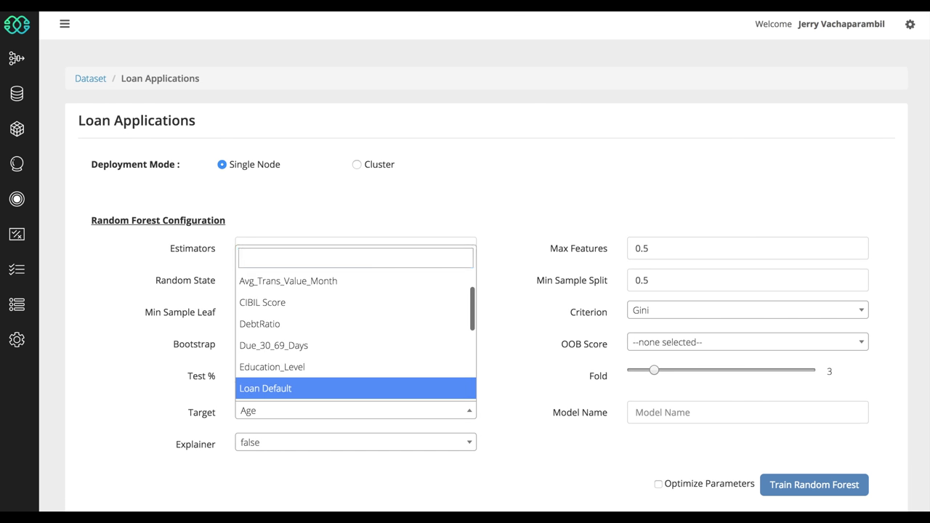
key(Return)
Train the Random Forest under the name Loan Random Forest with Optimize Parameters enabled.
click(748, 412)
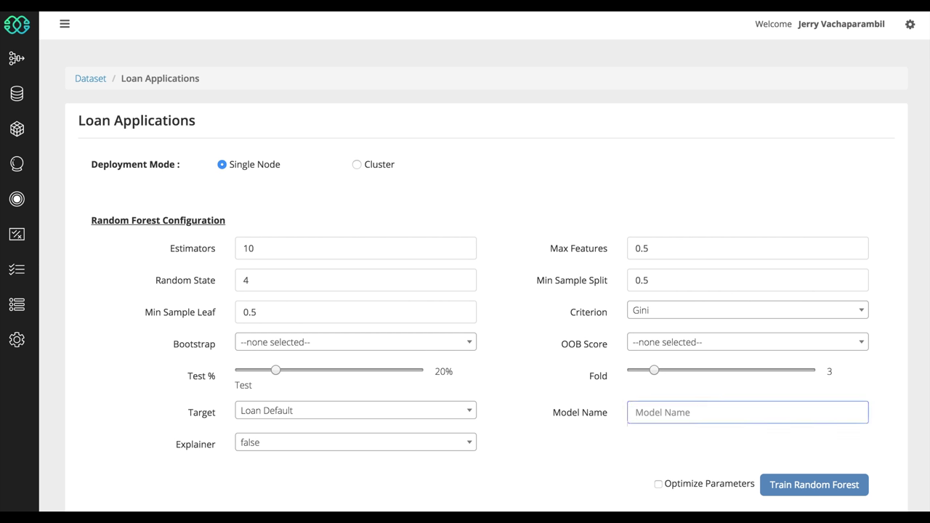
text(Loan Random Forest)
key(Tab)
key(space)
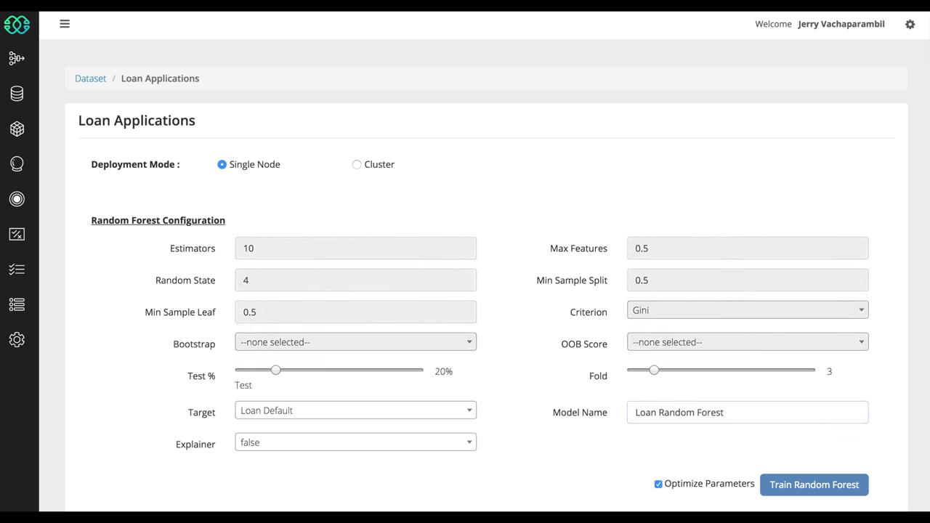
key(Tab)
key(Return)
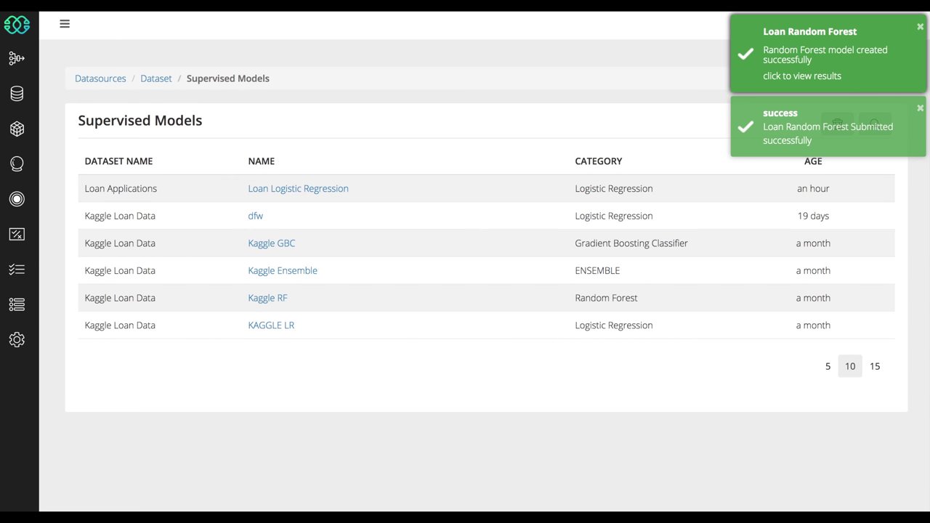
Open the Loan Random Forest results and examine the test and train confusion matrices and the AUC and MCC metrics.
click(810, 62)
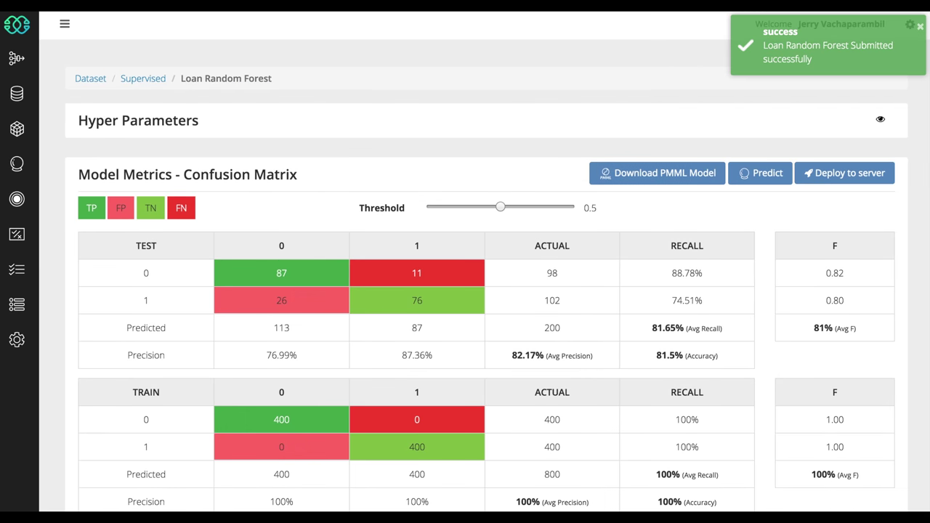
scroll(485, 264, down, 3)
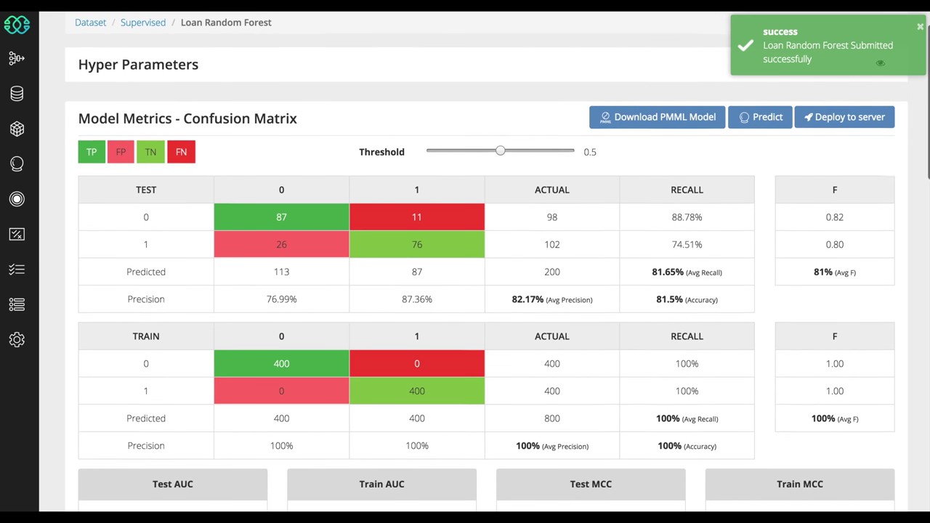
scroll(485, 263, down, 3)
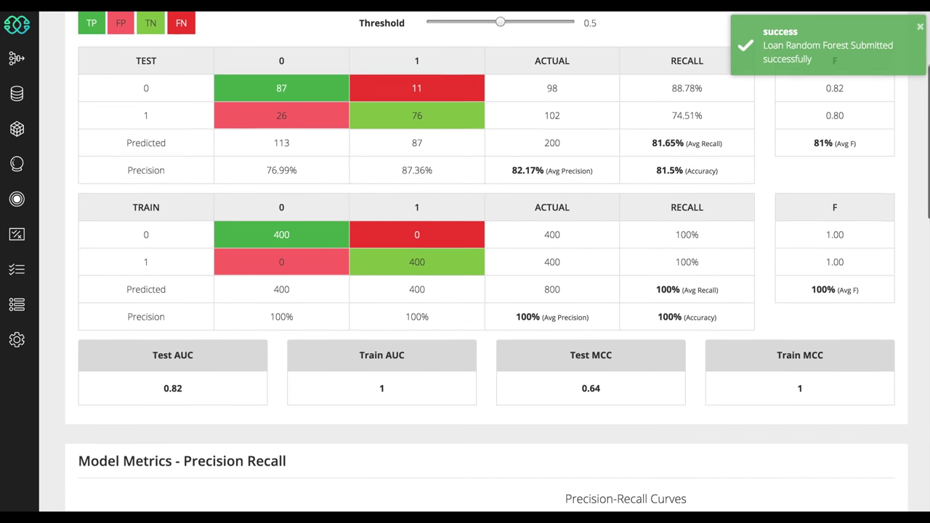
scroll(485, 263, up, 5)
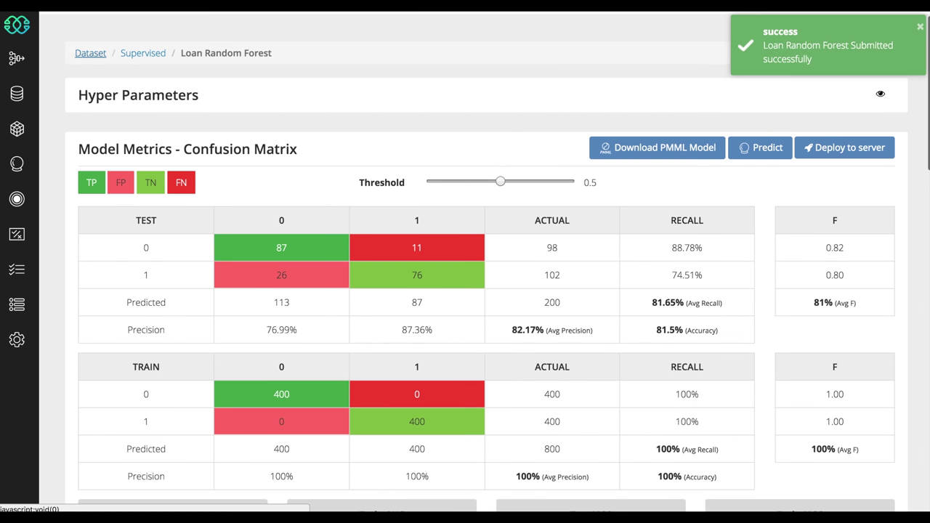
Start an Ensemble model for the Loan Applications dataset, combining Loan Logistic Regression and Loan Random Forest.
click(91, 53)
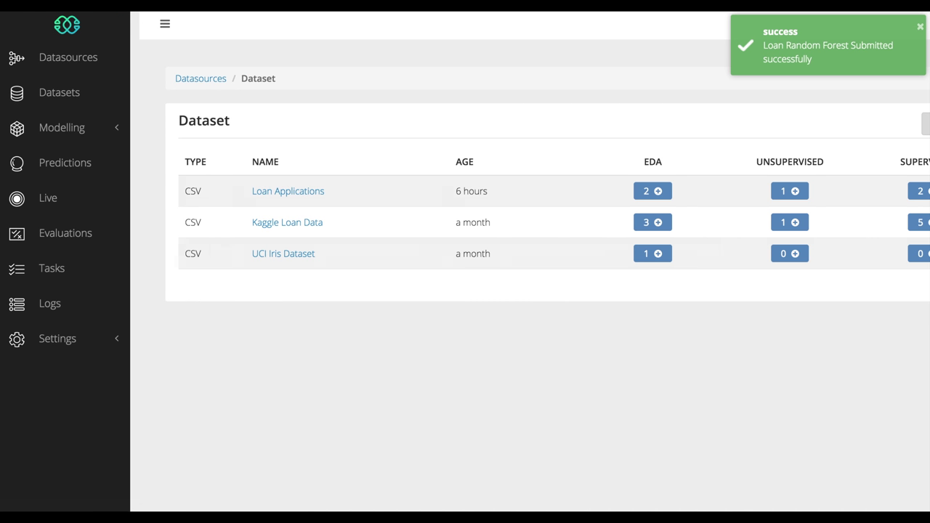
click(826, 191)
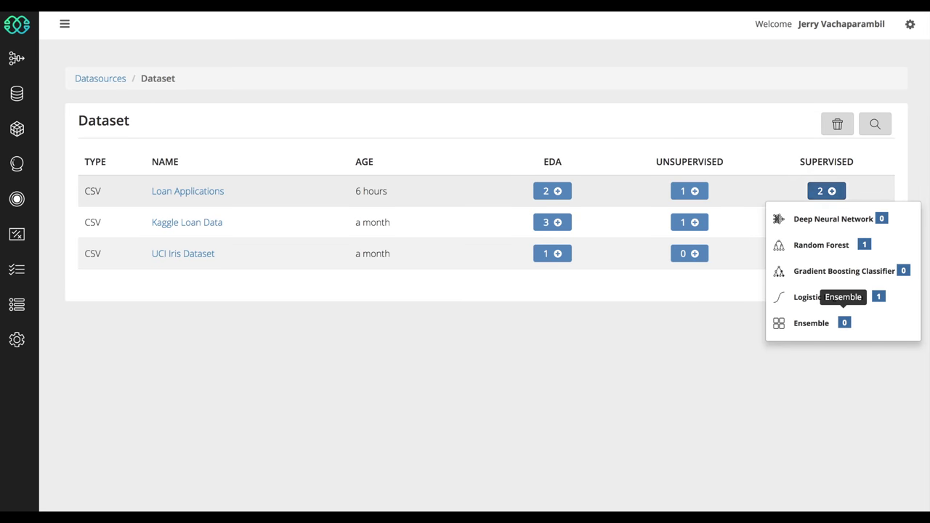
click(845, 323)
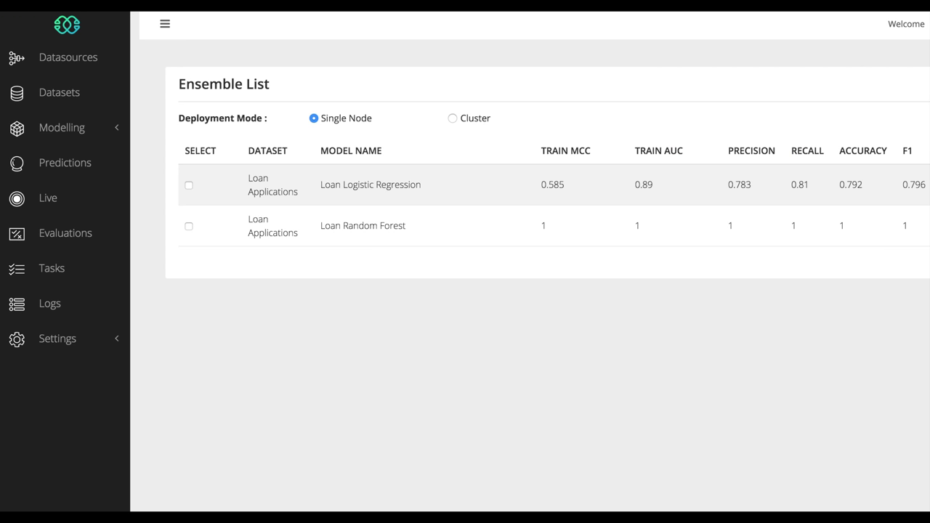
click(89, 186)
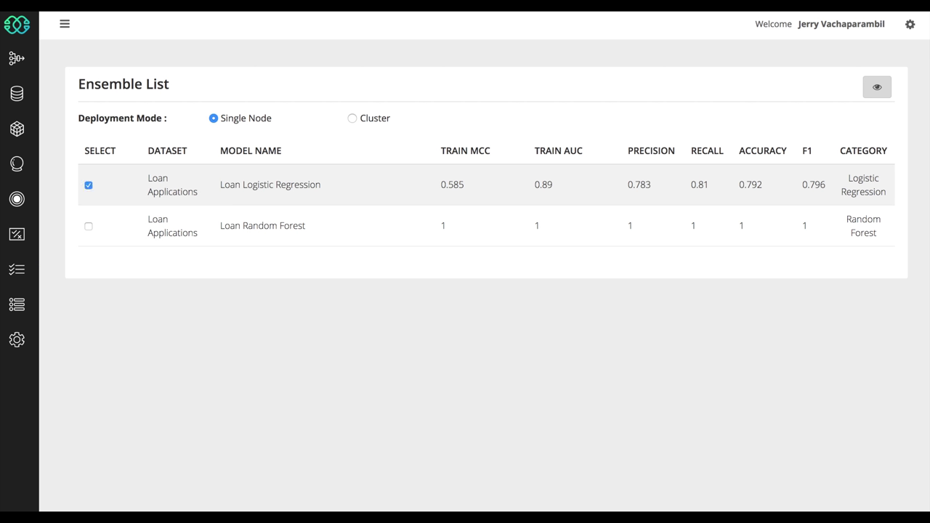
click(89, 226)
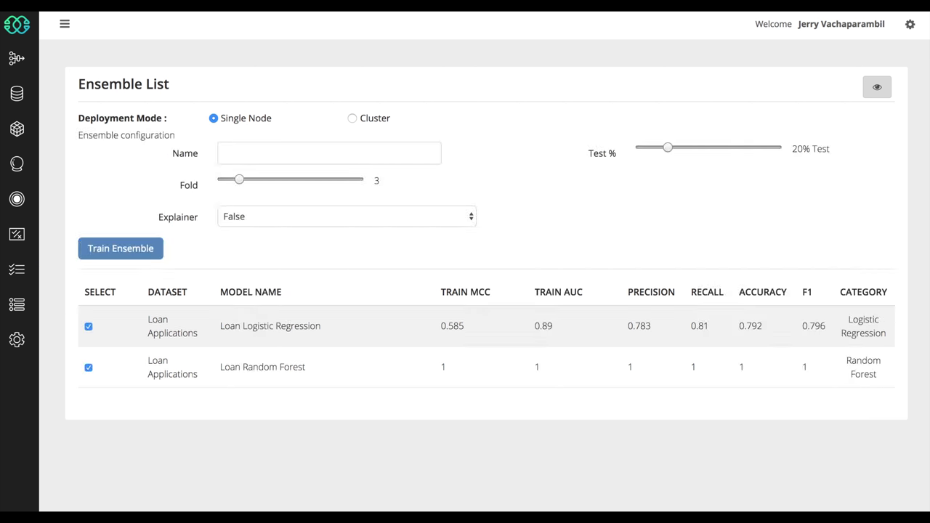
Train the ensemble under the name LR + RF Ensemble and review its confusion matrices.
click(329, 153)
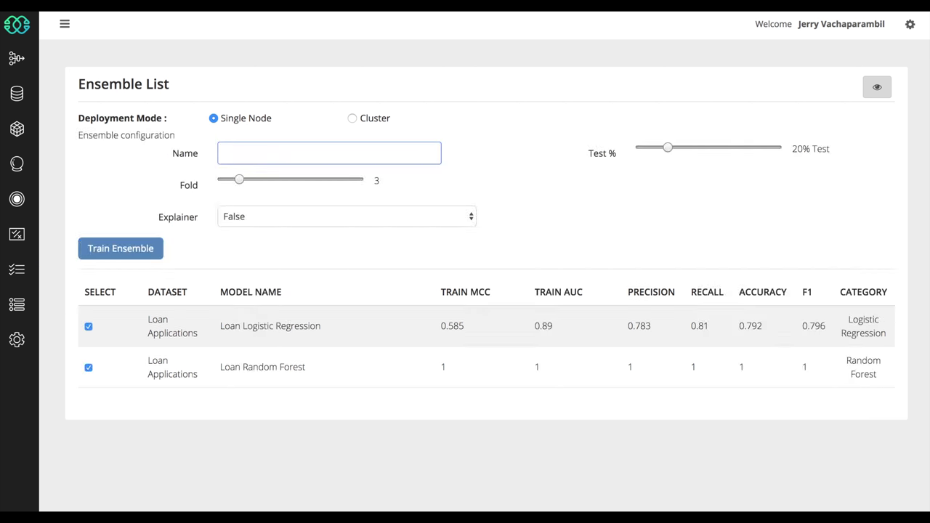
text(LR + RF Ensemble)
click(121, 247)
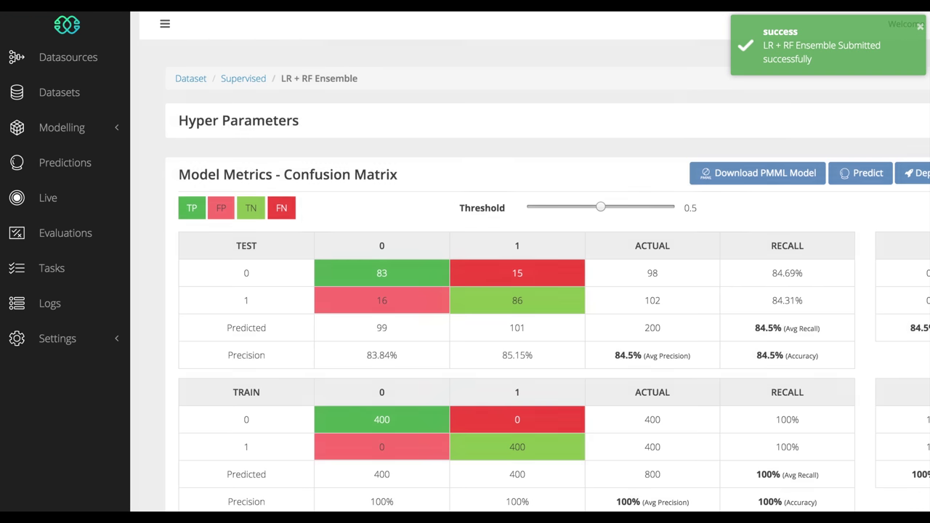
scroll(485, 262, down, 1)
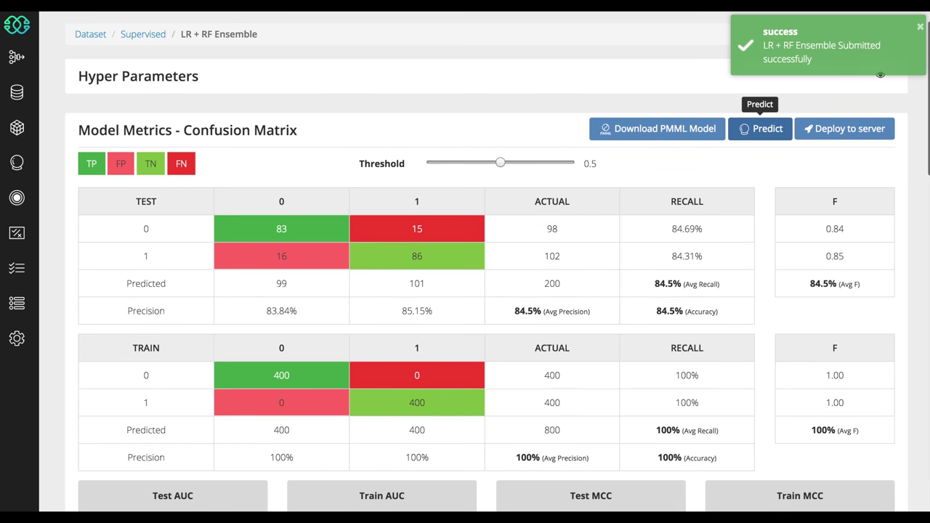
scroll(485, 262, up, 1)
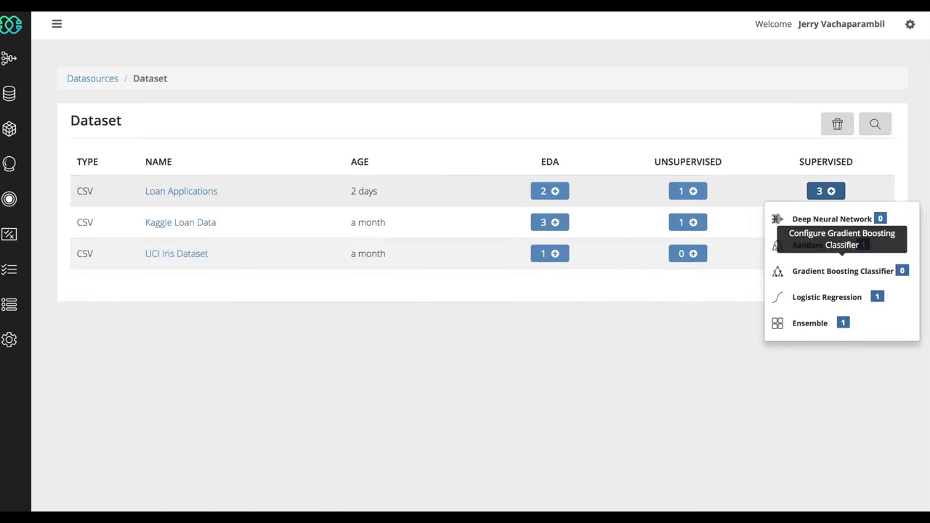
Configure a Gradient Boosting Classifier for Loan Applications named Loan GBC, with Explainer set to true and Optimize Parameters enabled.
click(842, 271)
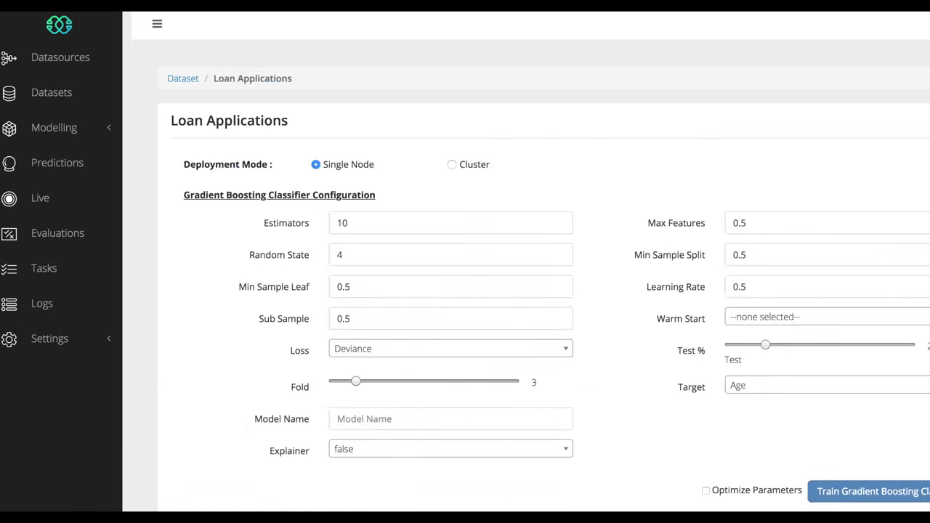
click(350, 449)
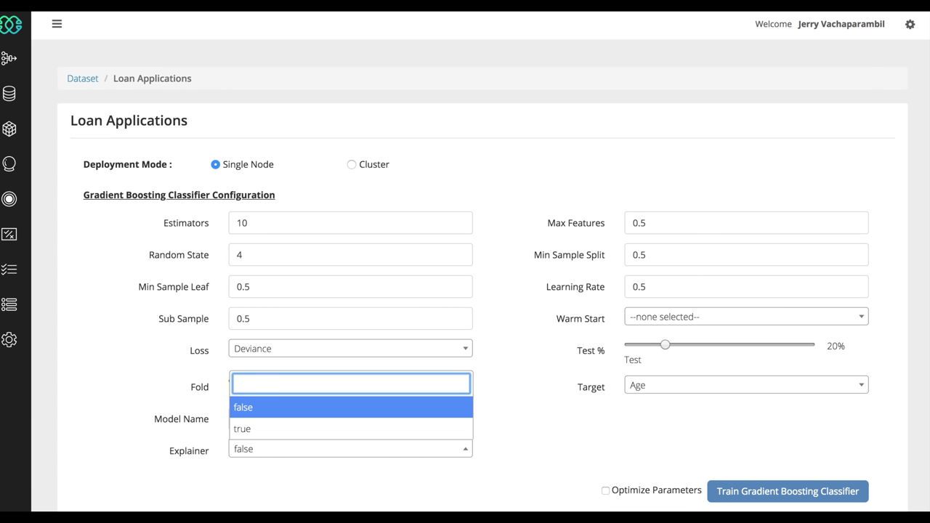
click(341, 428)
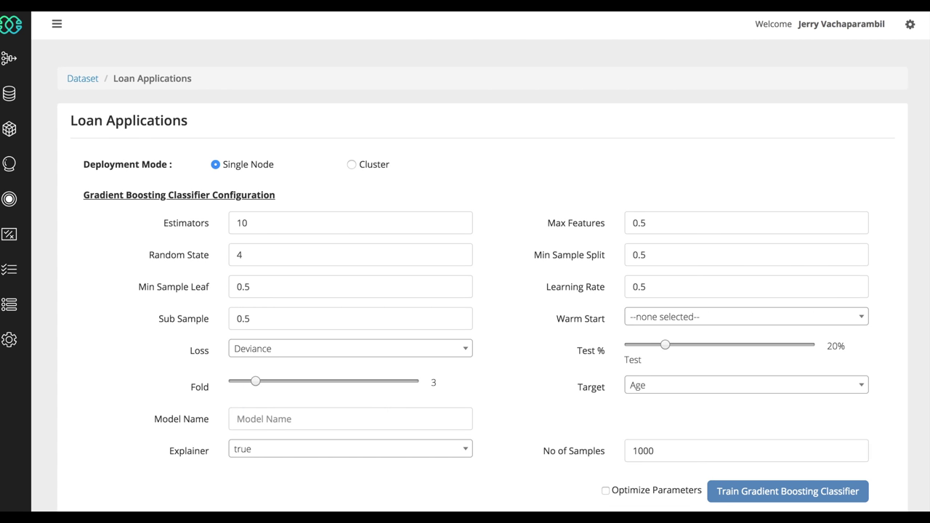
click(237, 418)
text(Loan GBC)
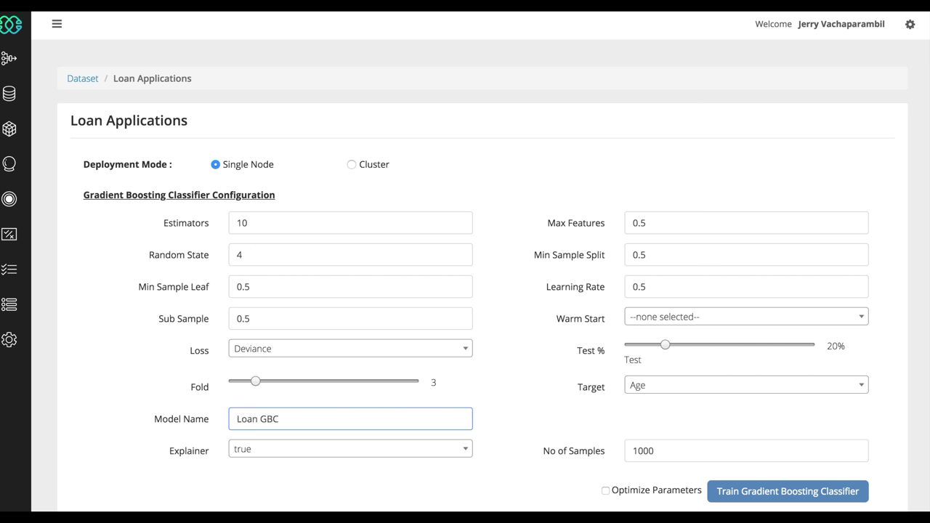
click(605, 490)
Set the Gradient Boosting Classifier's target to Loan Default.
click(741, 385)
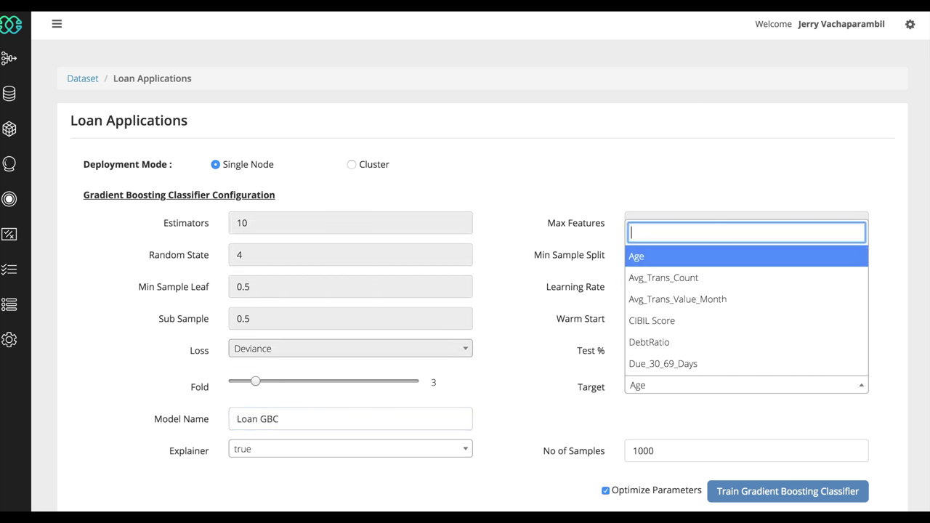
scroll(746, 308, down, 1)
key(Down)
key(Down)
key(Down)
key(Down)
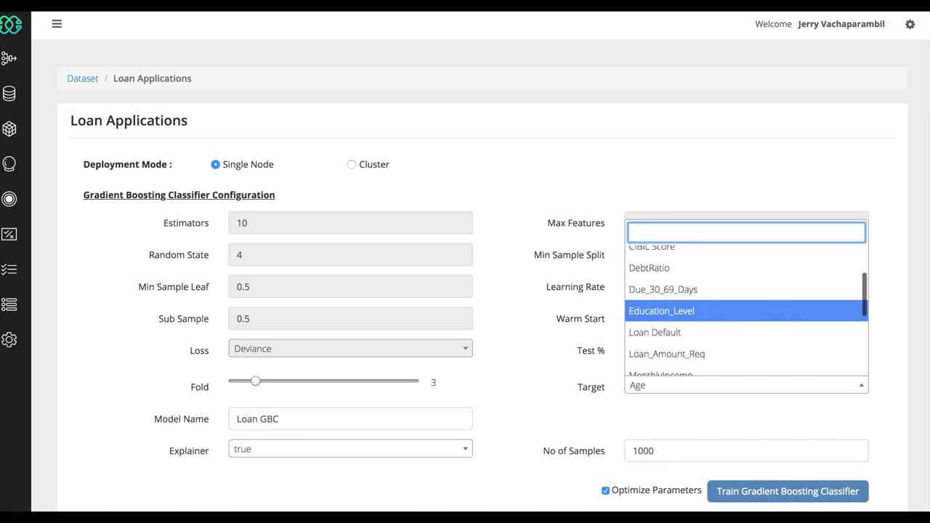
key(Up)
key(Return)
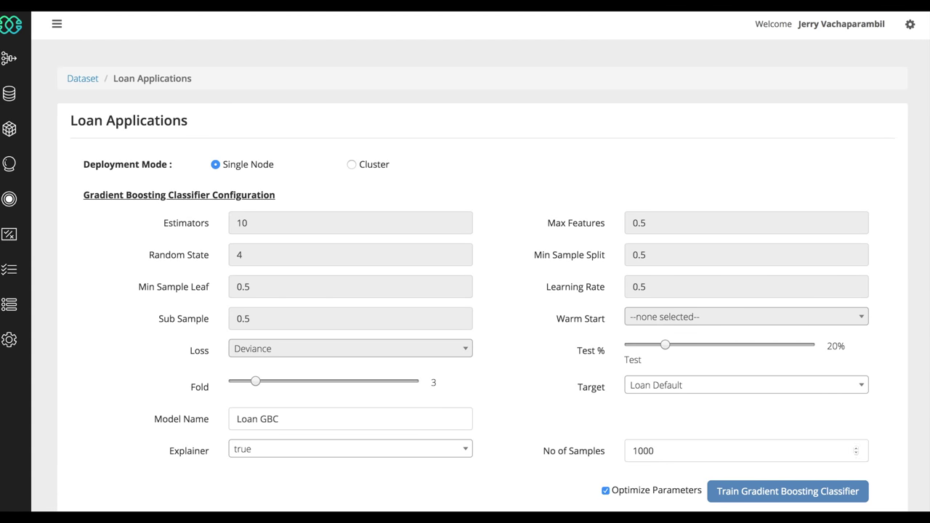
Train the Loan GBC model and review its confusion matrices and its AUC and MCC metrics.
scroll(788, 465, down, 1)
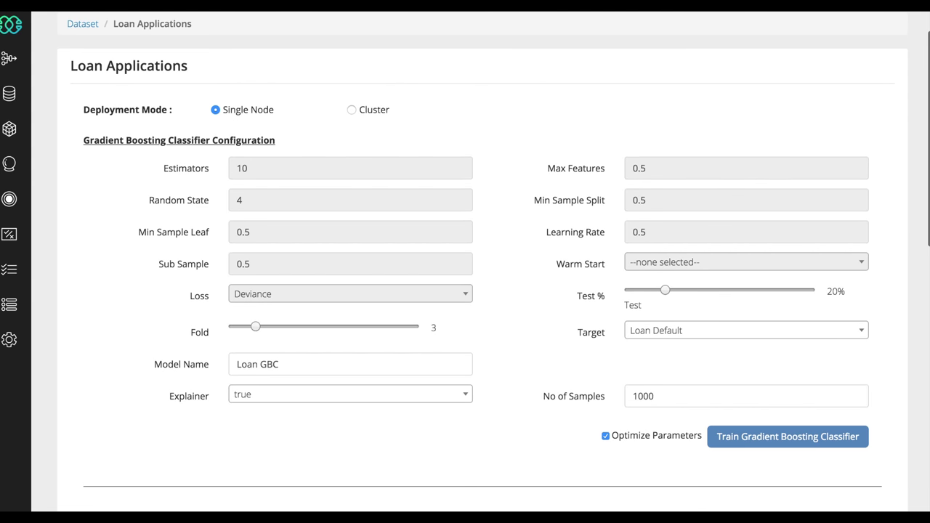
click(788, 436)
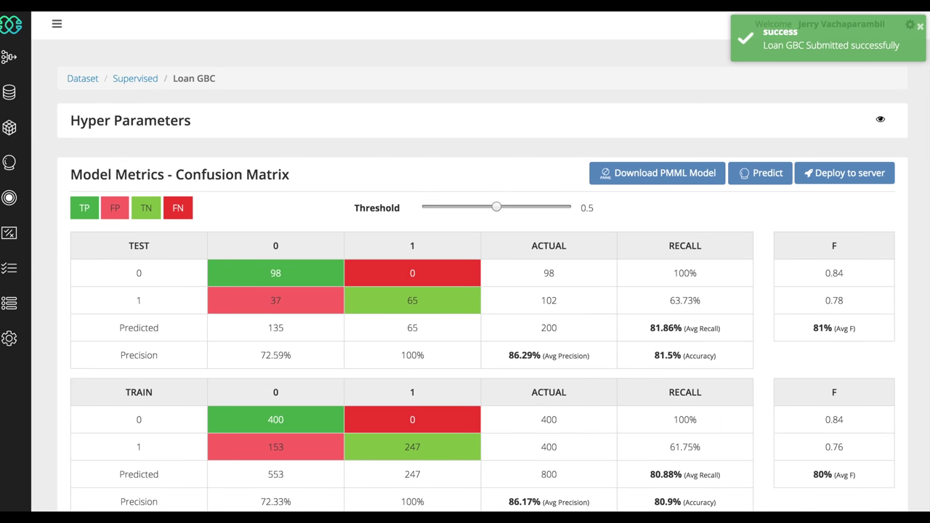
scroll(481, 261, down, 3)
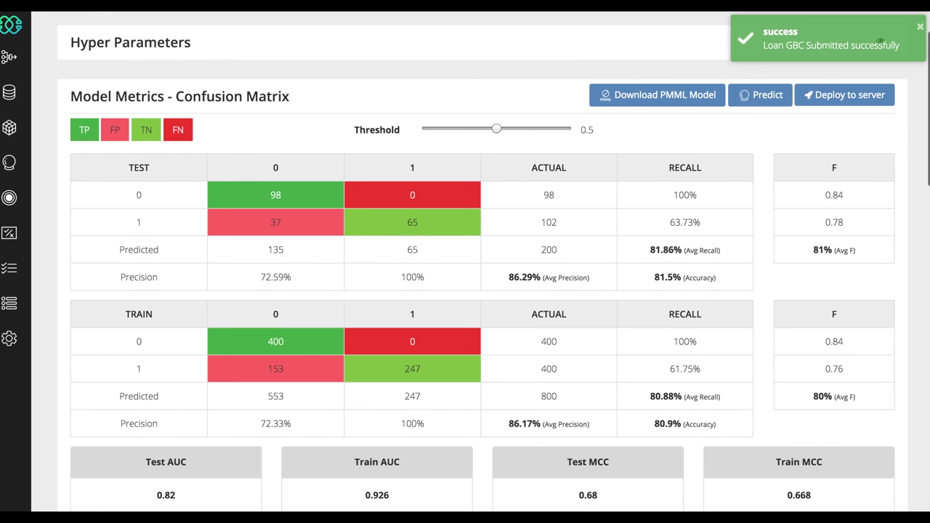
Deploy the Loan GBC model to the server and open its live model endpoint.
scroll(480, 261, down, 1)
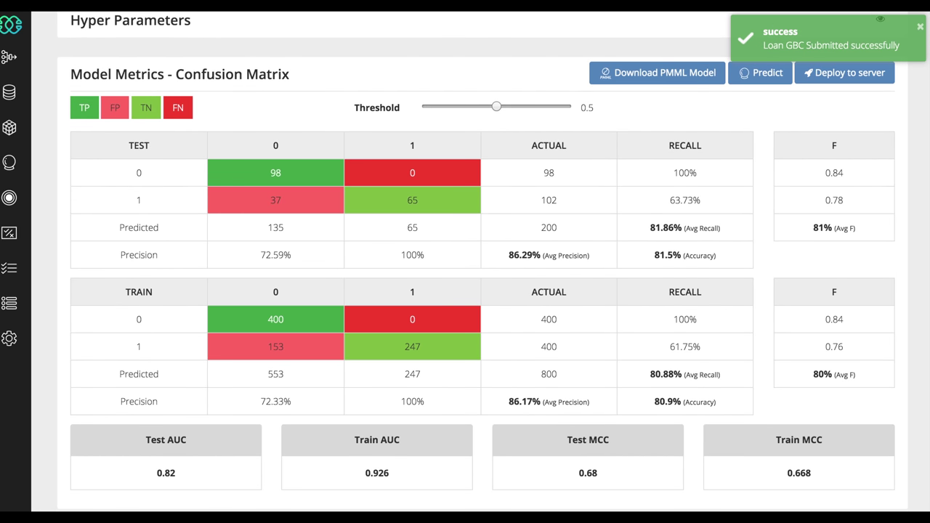
click(845, 73)
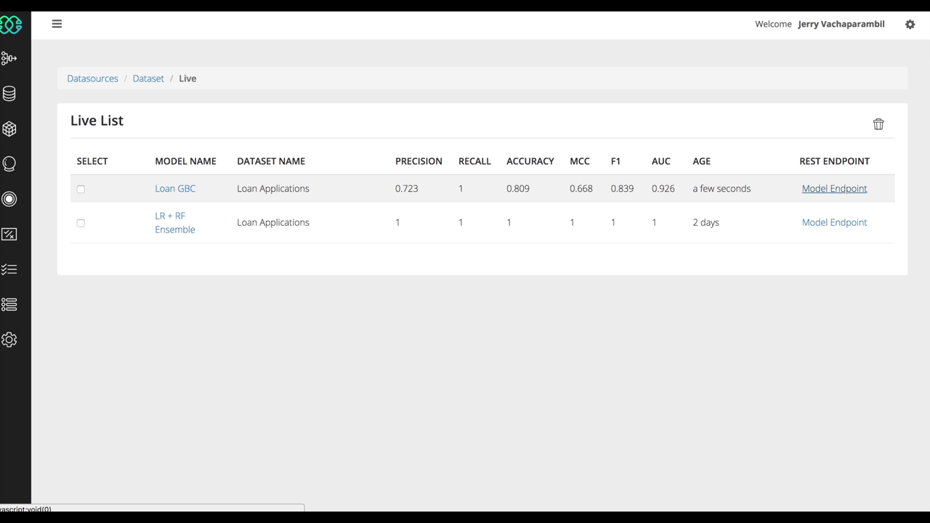
click(834, 188)
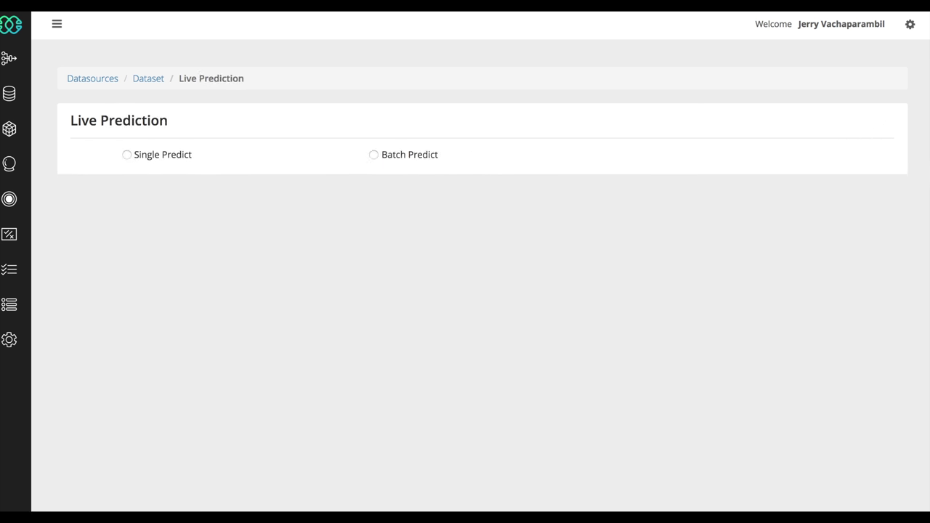
Run a single live prediction on Loan GBC with the copied applicant JSON payload, including score 20, total_messages 8000, no_of_wifi_points 5 and inbox_spam_msg 10.
click(126, 155)
click(124, 260)
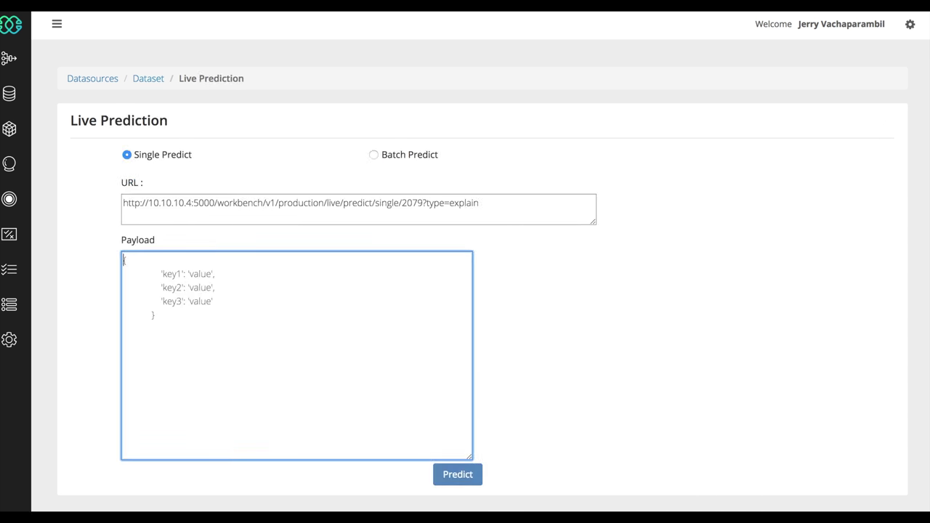
key(ctrl+v)
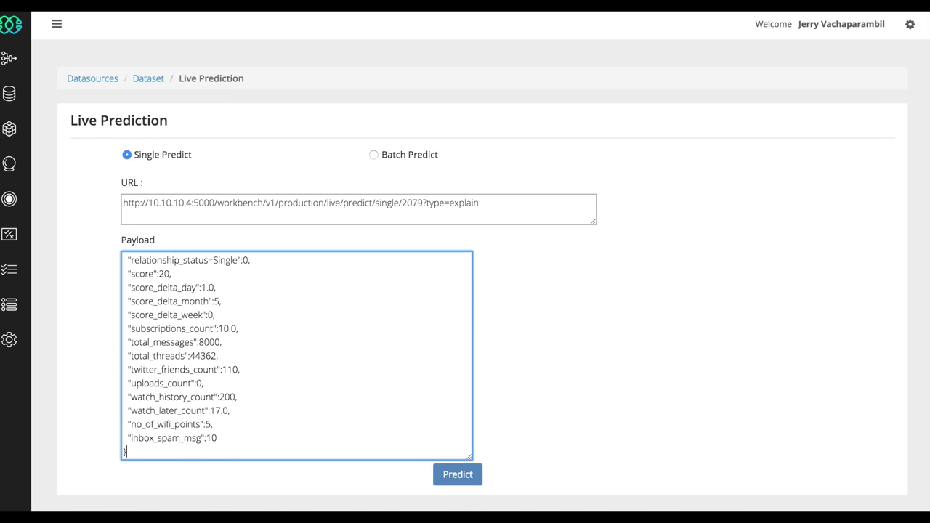
click(457, 474)
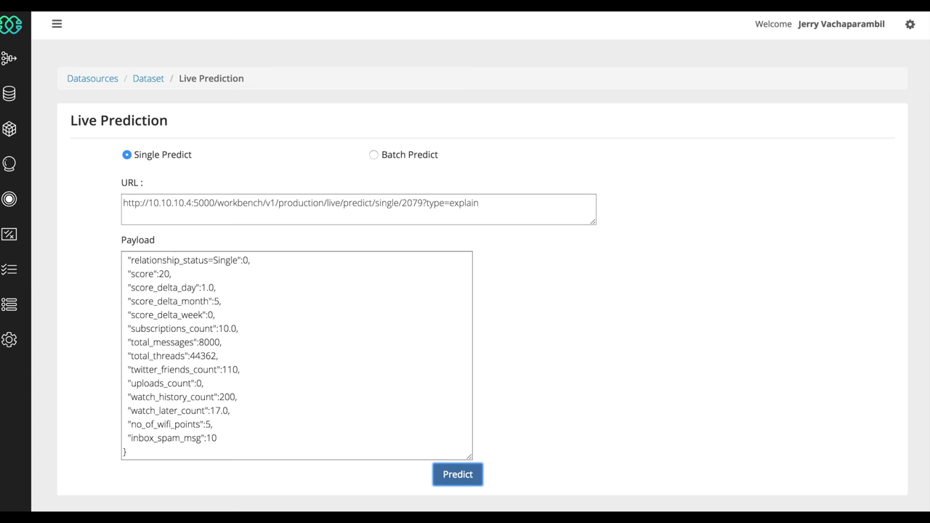
Examine the live prediction's class probabilities, the feature value table and the Class - 0 and Class - 1 feature contribution charts.
scroll(465, 291, down, 2)
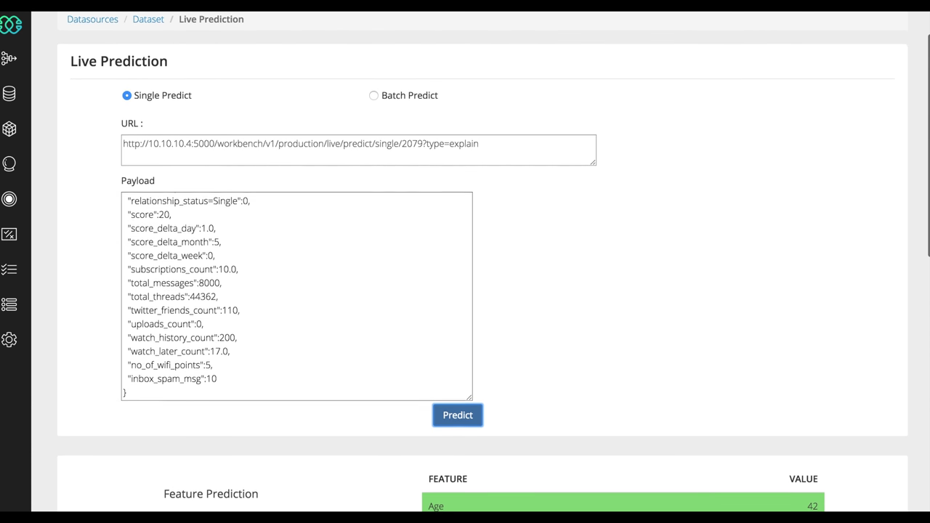
scroll(624, 451, down, 3)
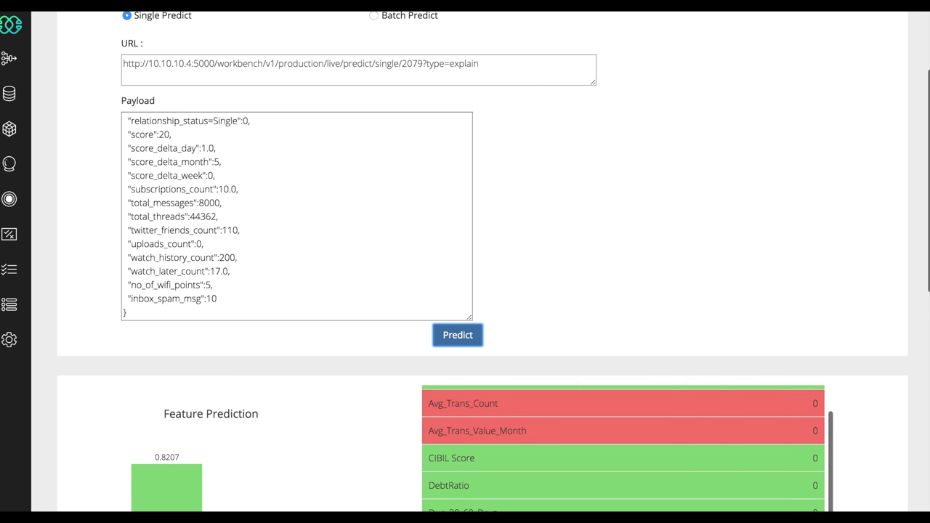
scroll(624, 451, down, 3)
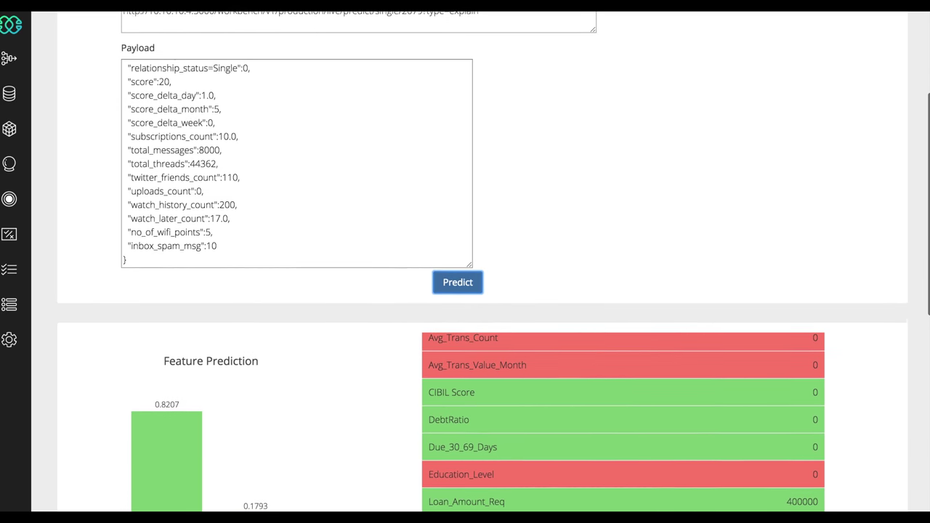
scroll(623, 450, down, 5)
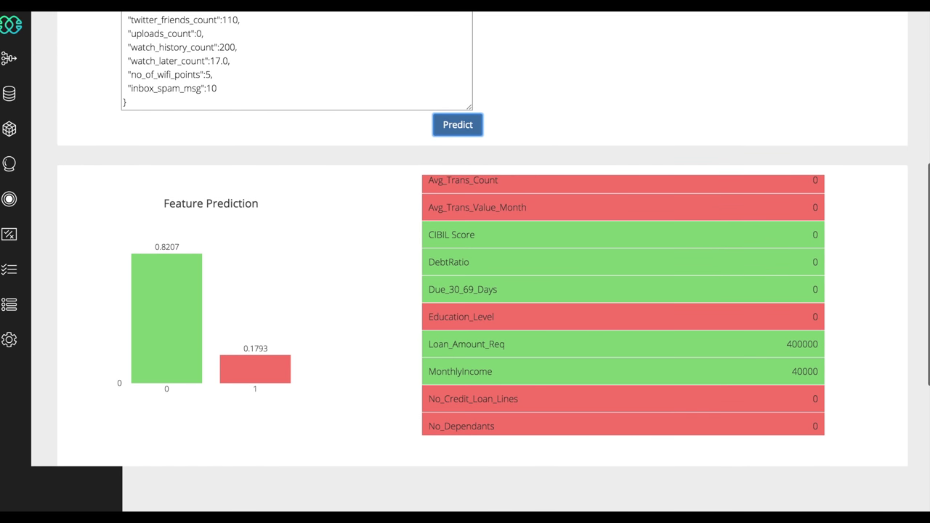
scroll(624, 306, down, 5)
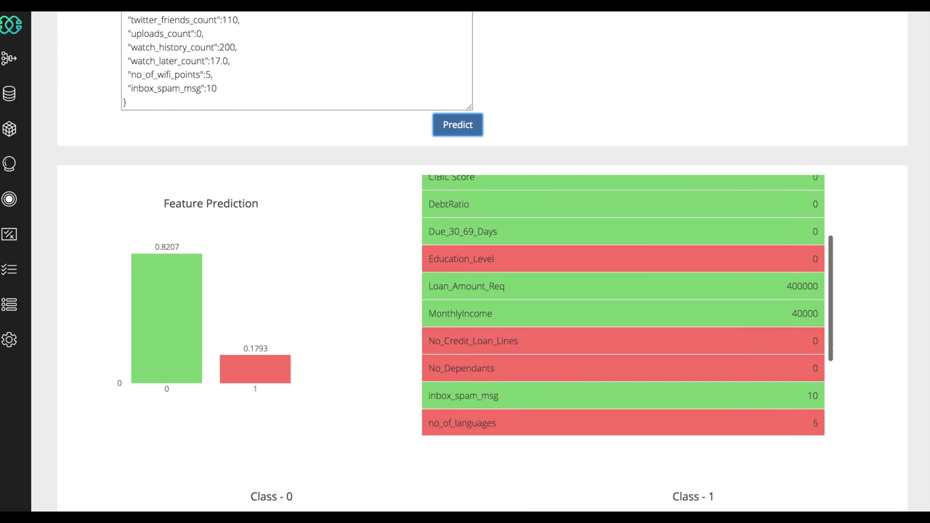
scroll(624, 306, down, 5)
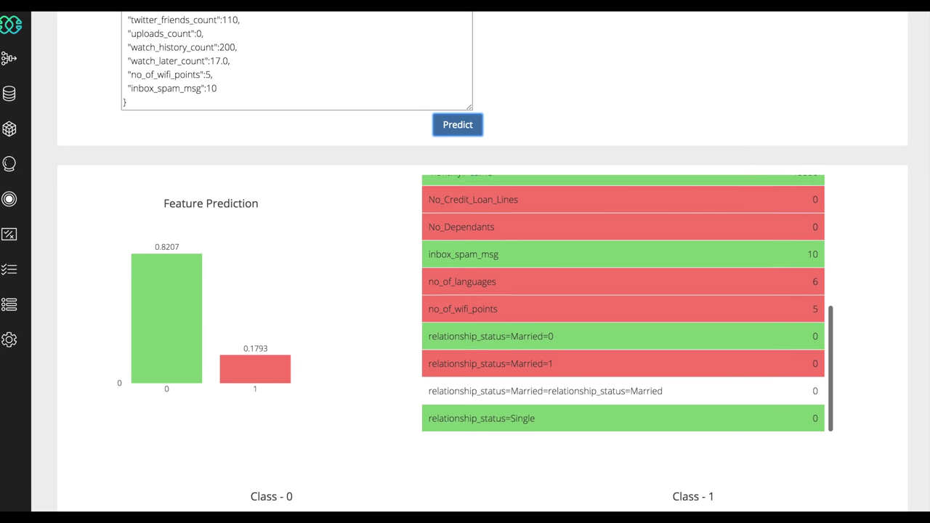
scroll(480, 291, down, 2)
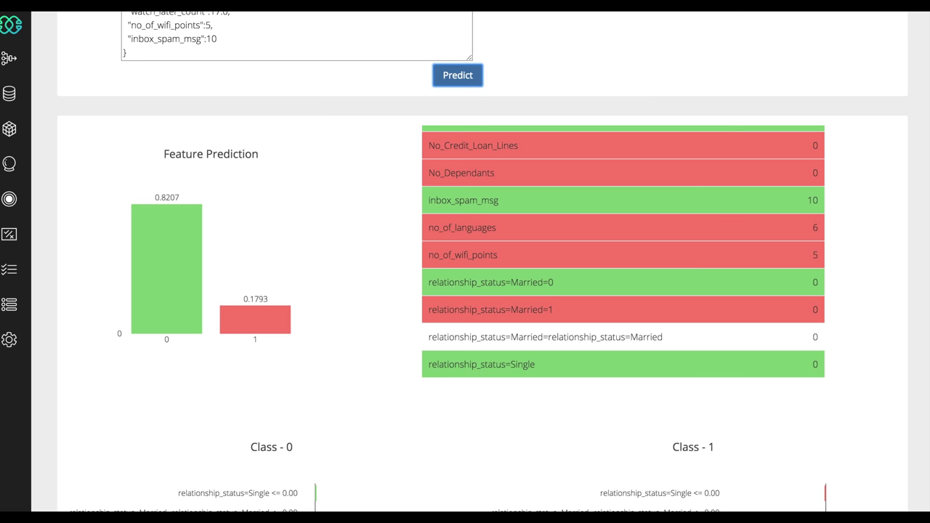
scroll(624, 255, down, 3)
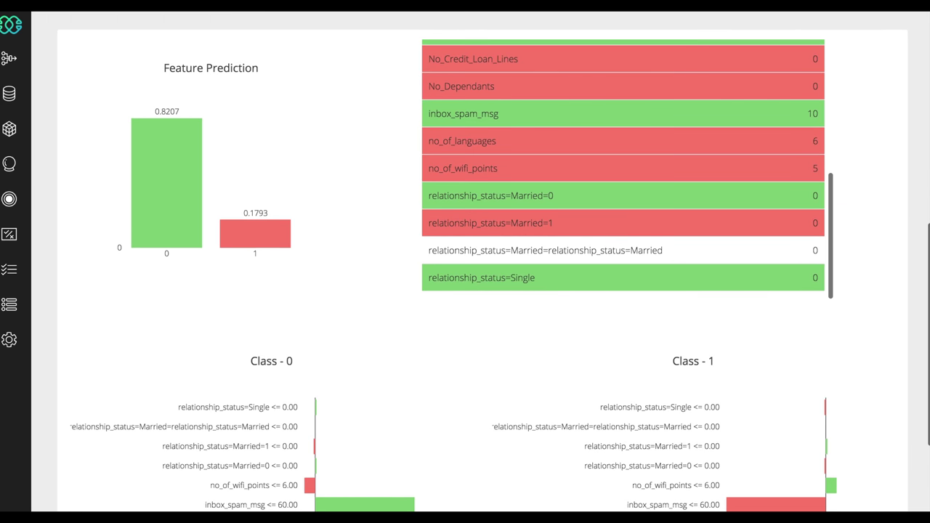
scroll(691, 407, down, 2)
scroll(690, 407, down, 3)
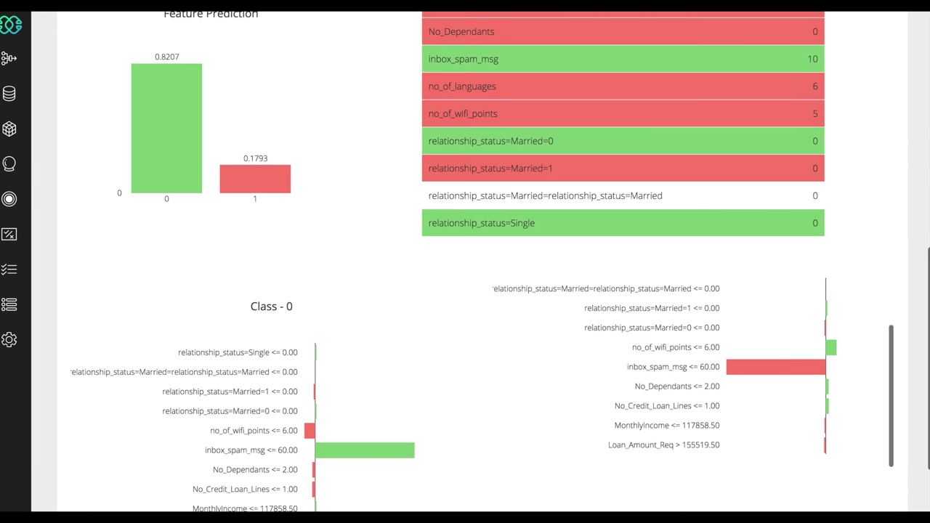
scroll(690, 378, down, 5)
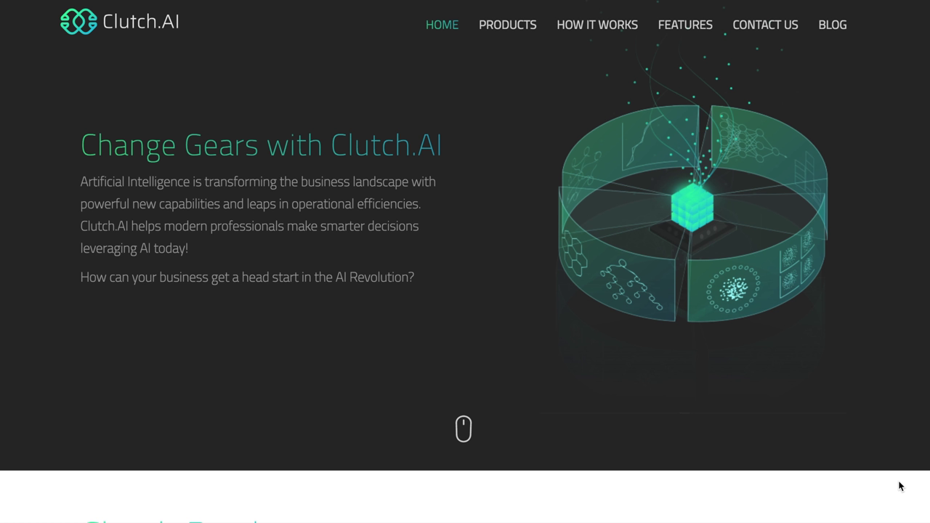
Look through the Clutch.AI website's home page, from the product overview to the contact and newsletter sections.
scroll(900, 486, down, 15)
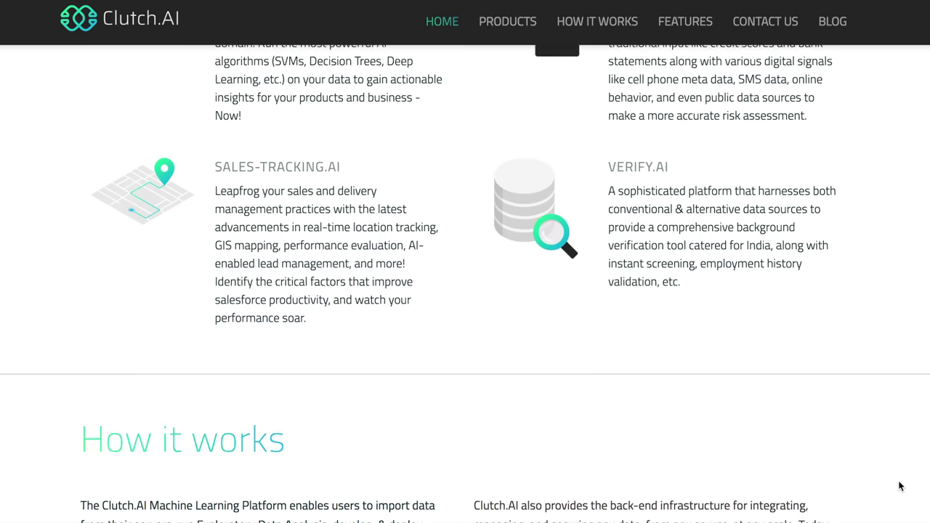
scroll(900, 486, down, 15)
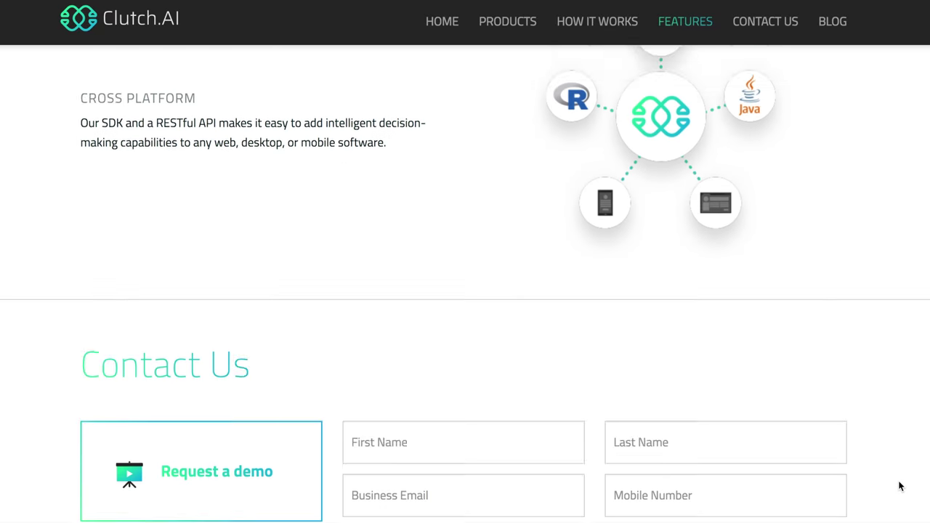
scroll(900, 486, down, 2)
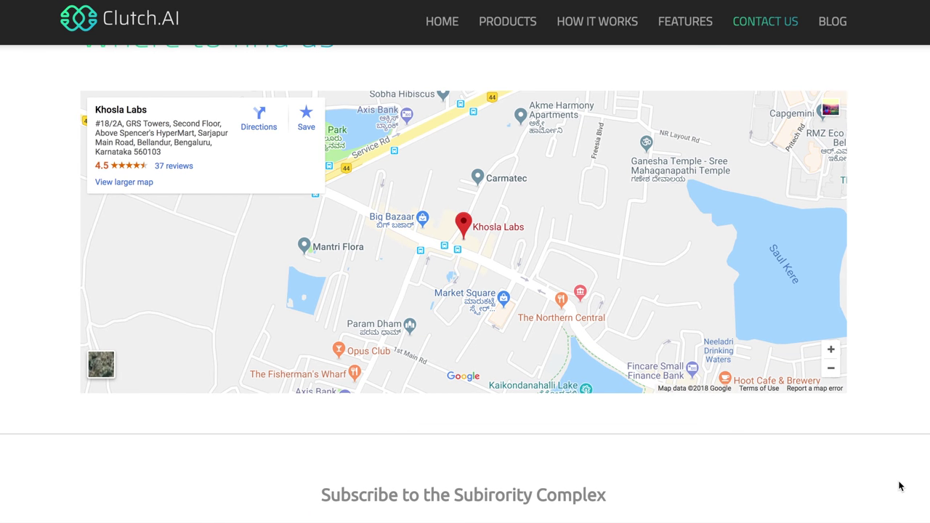
scroll(899, 487, down, 3)
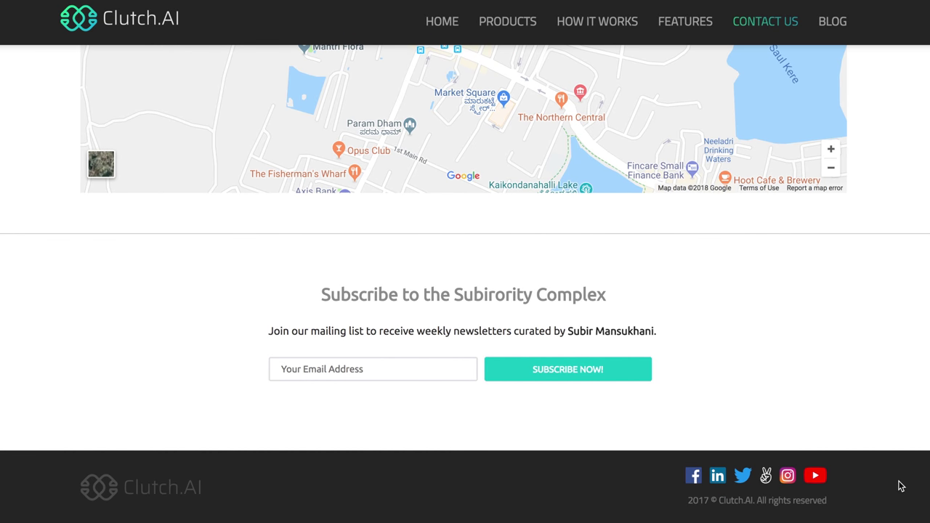